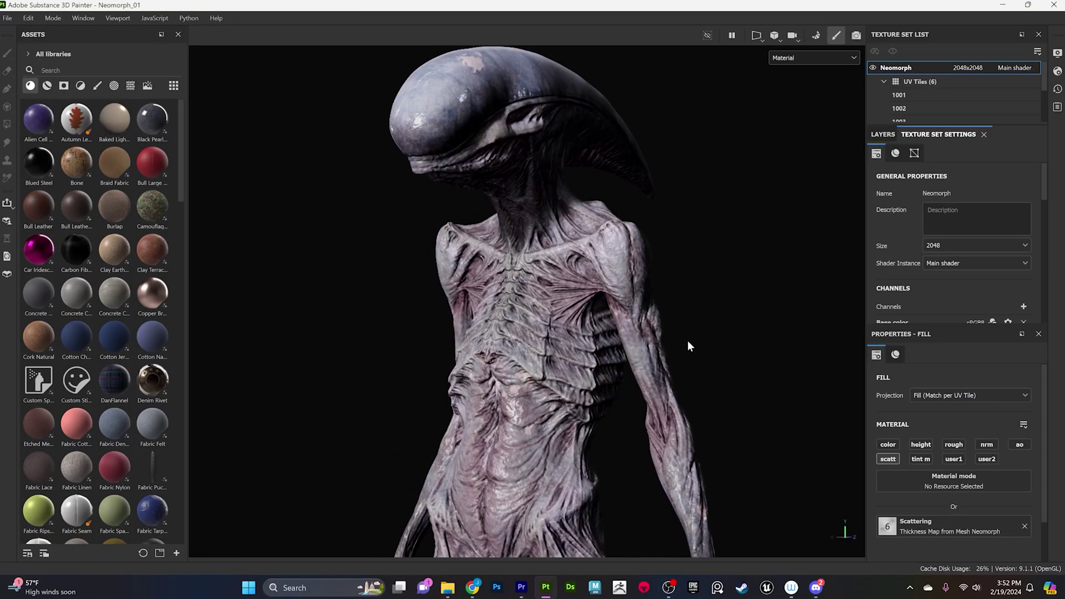
Cycle the viewport display through Base color to the grayscale Scattering channel.
key("c")
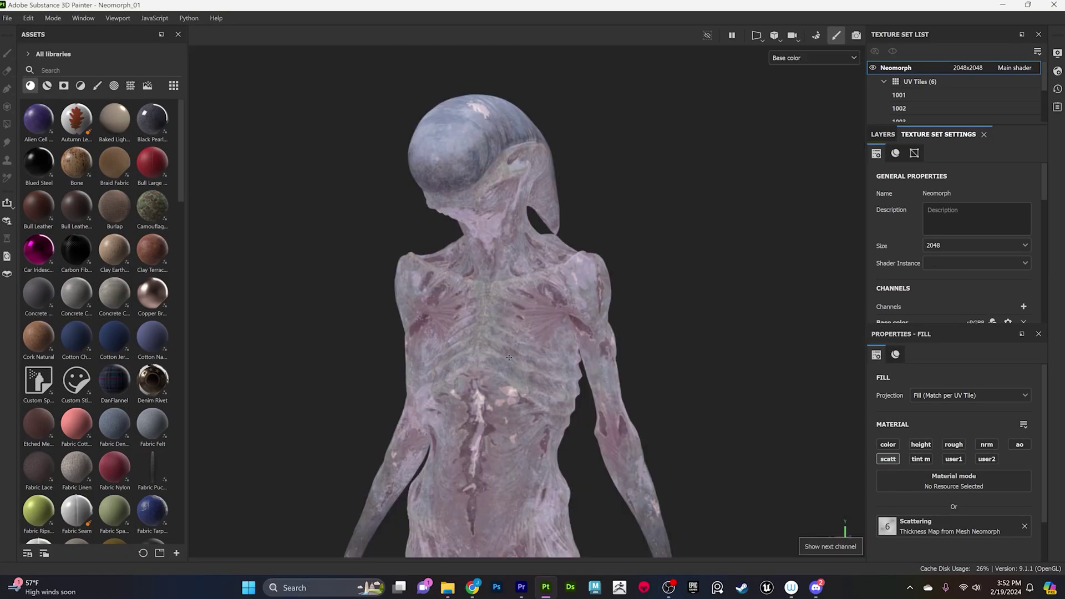
key("c")
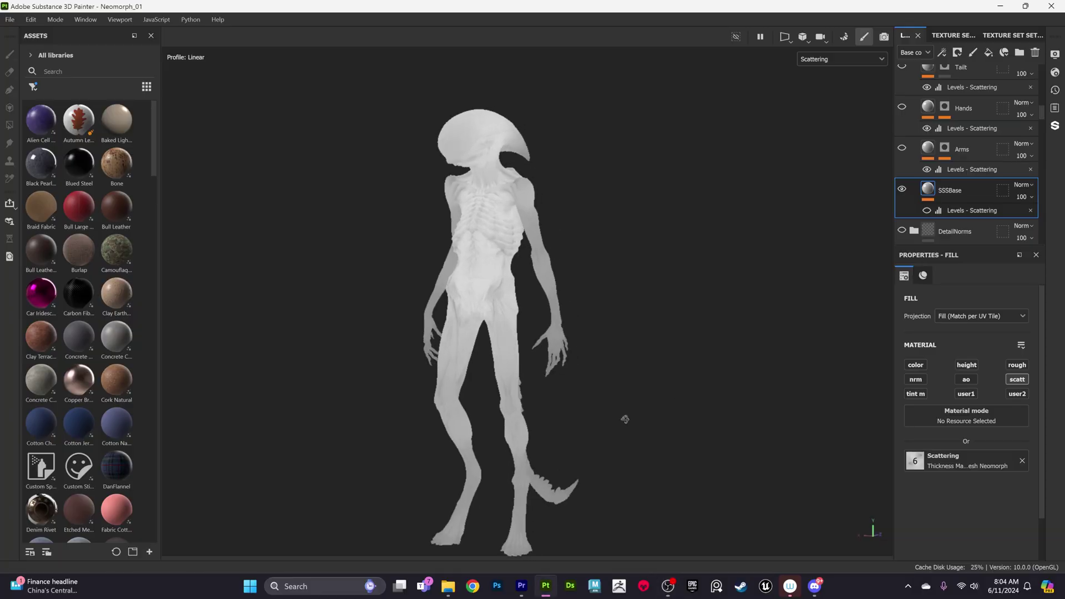
Re-enable the SSBase Levels - Scattering effect, a hidden SSS layer and the BlackAreas layer.
left_click(927, 211)
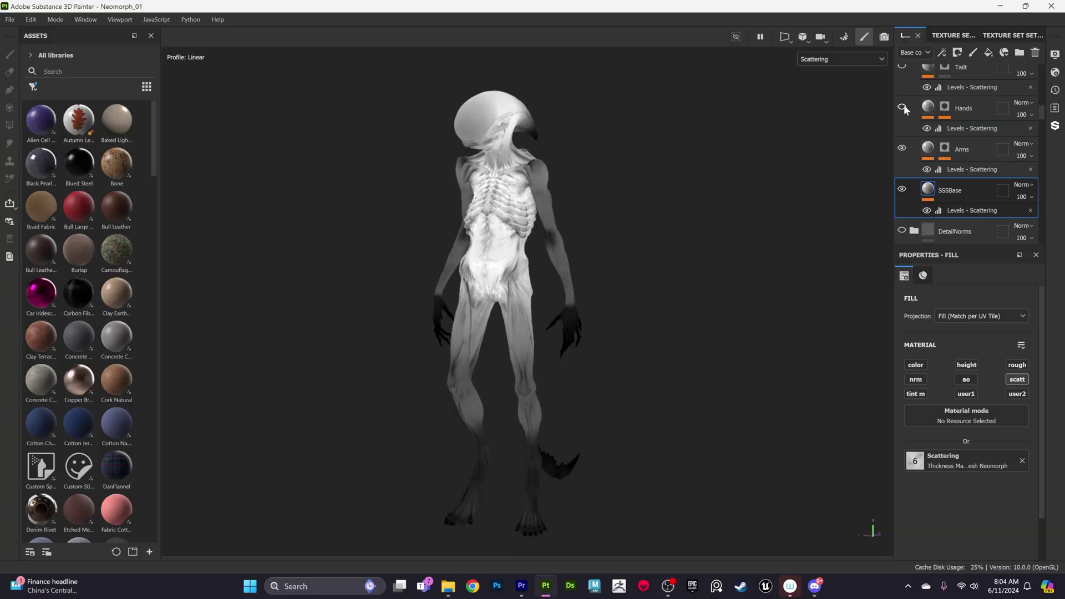
scroll(904, 100, "up", 4)
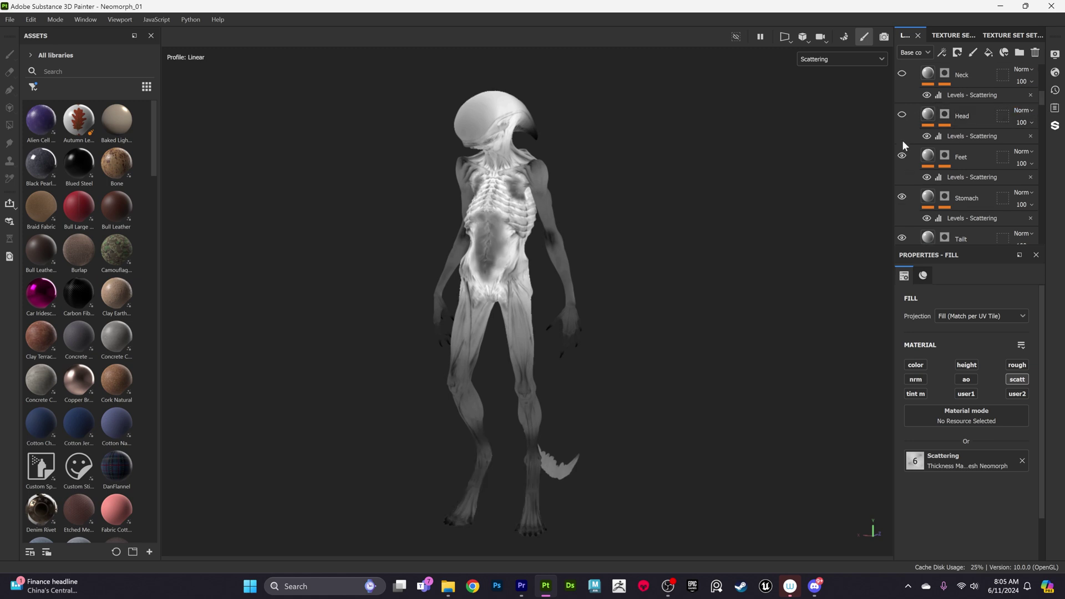
scroll(1042, 102, "up", 3)
left_click(902, 240)
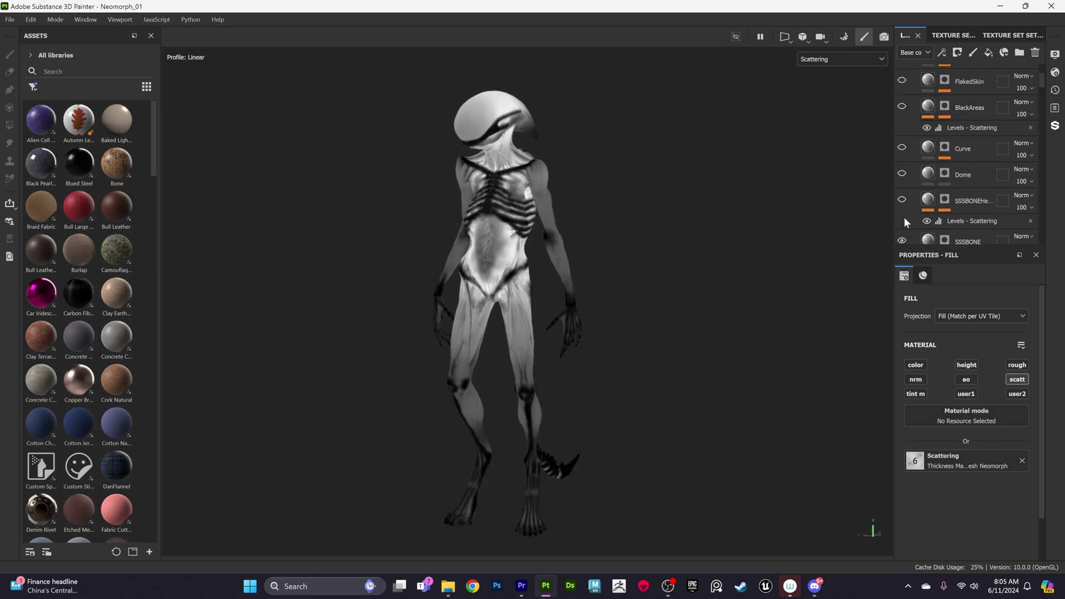
left_click(902, 106)
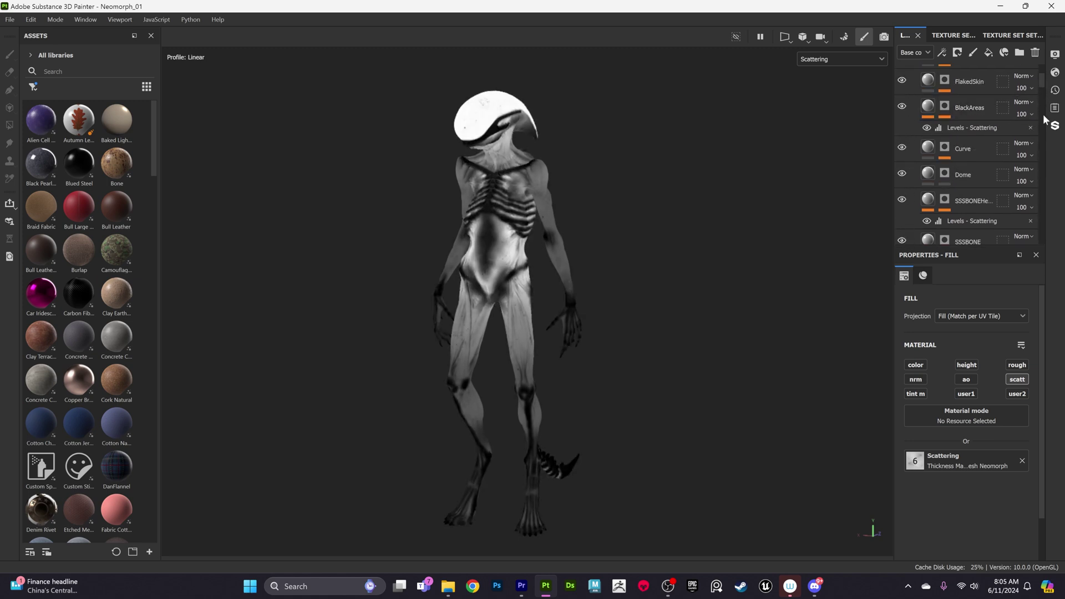
scroll(1015, 111, "up", 4)
scroll(534, 447, "up", 5)
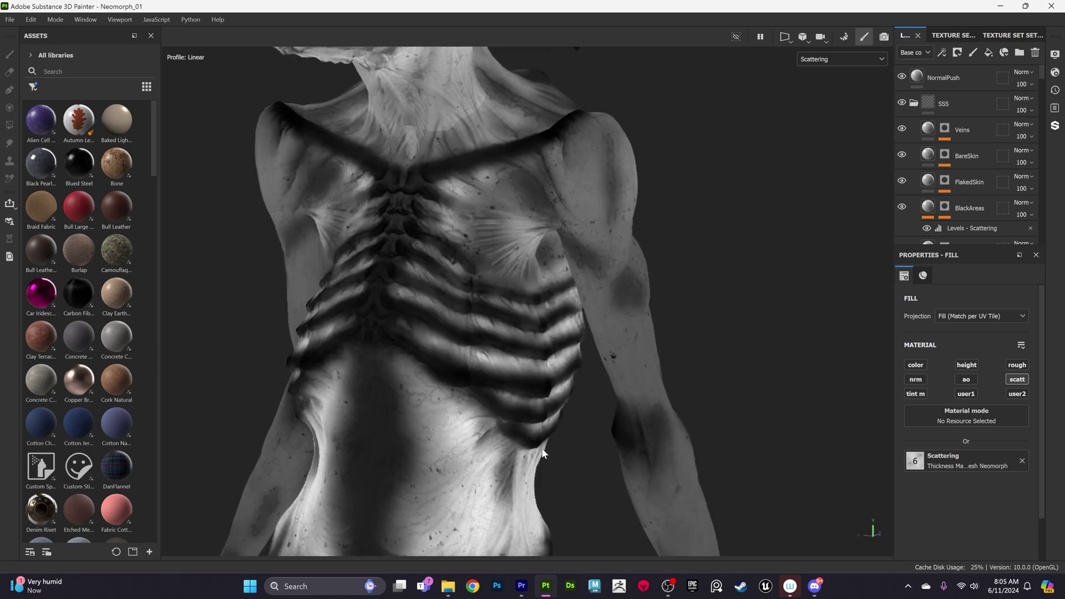
left_click_drag(533, 447, 693, 392, "alt")
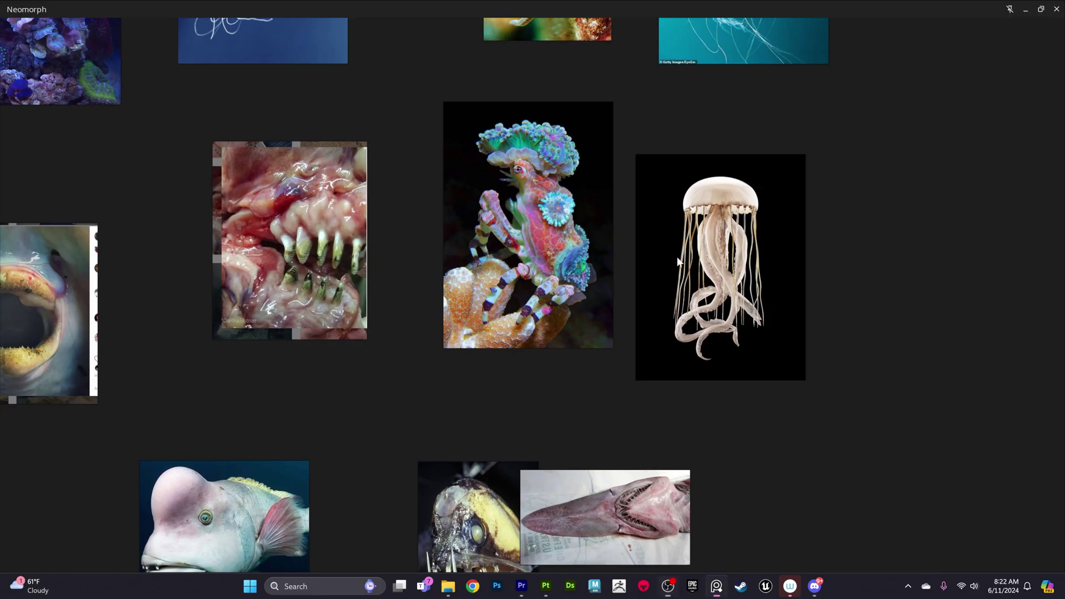
Zoom and pan across the PureRef board to browse the jellyfish and sea-creature references.
scroll(677, 257, "up", 5)
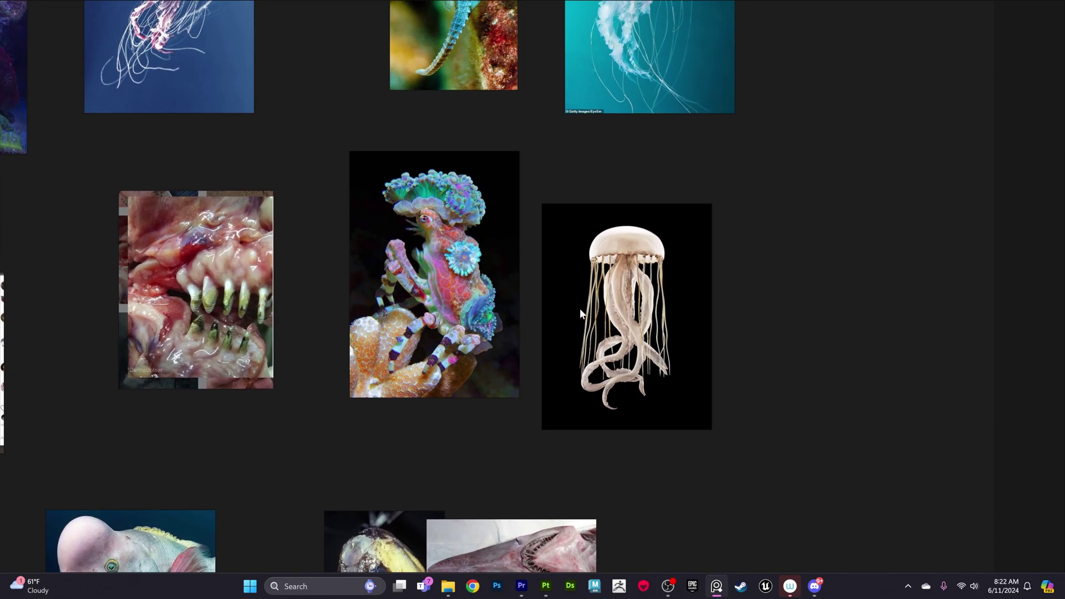
scroll(576, 266, "down", 5)
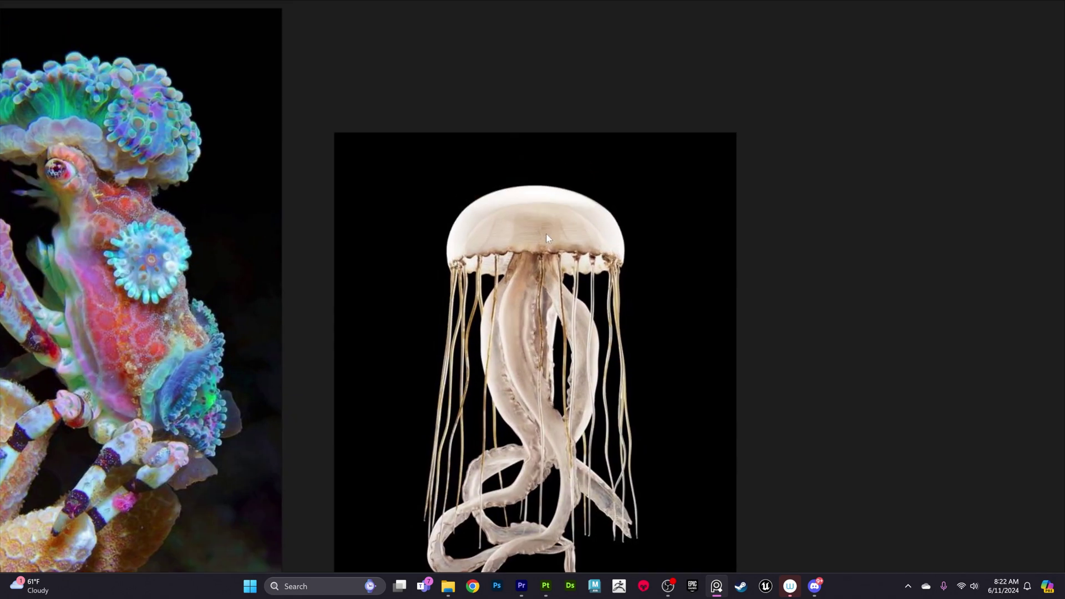
scroll(557, 216, "up", 2)
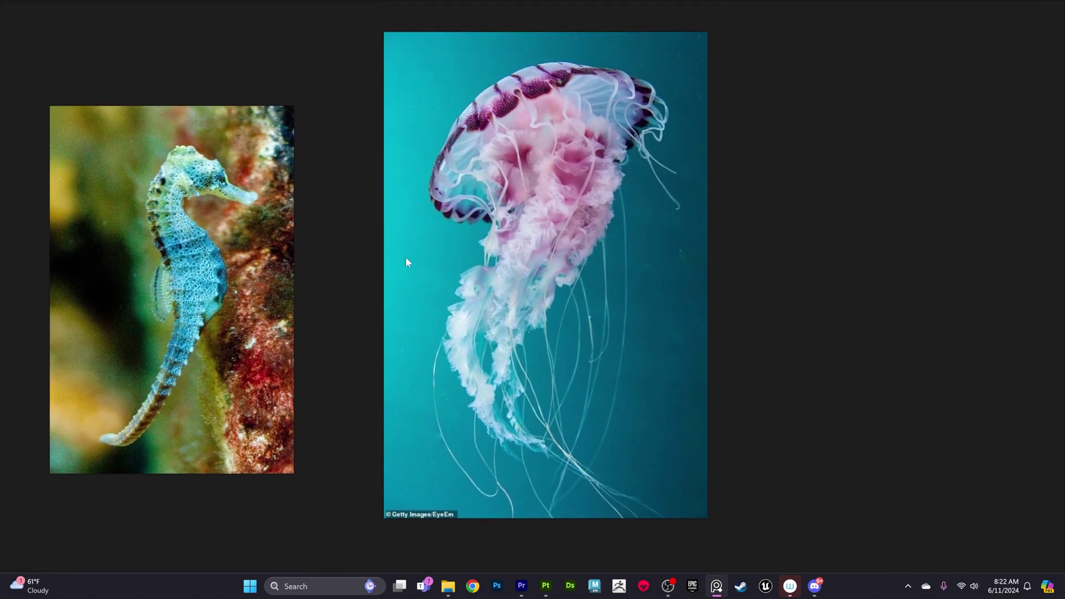
scroll(495, 262, "left", 5)
scroll(488, 287, "down", 3)
scroll(405, 294, "left", 5)
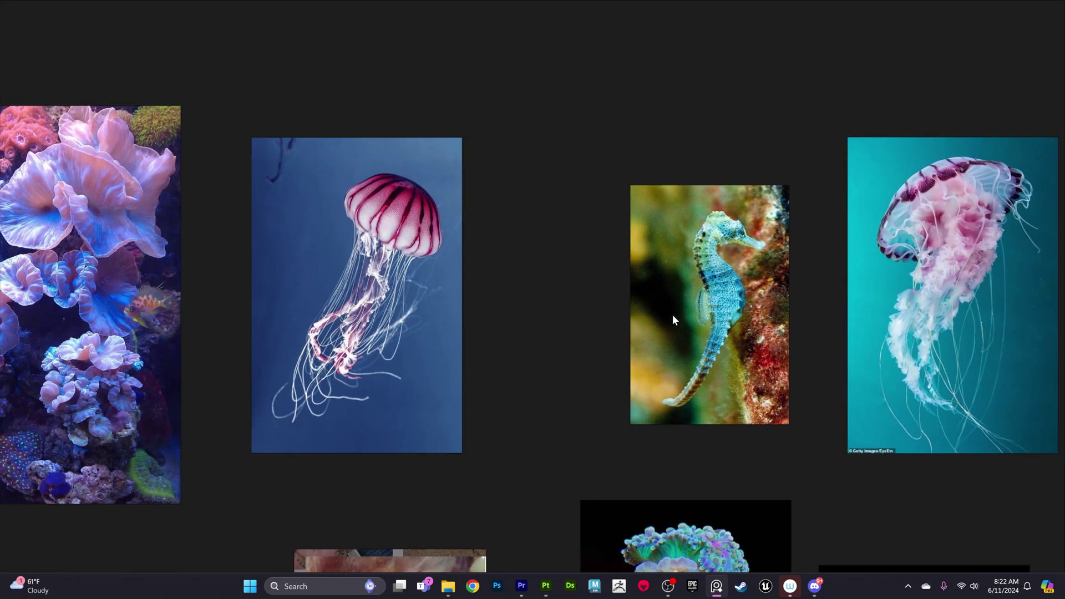
scroll(555, 289, "up", 4)
middle_click_drag(420, 314, 519, 250)
scroll(520, 248, "down", 3)
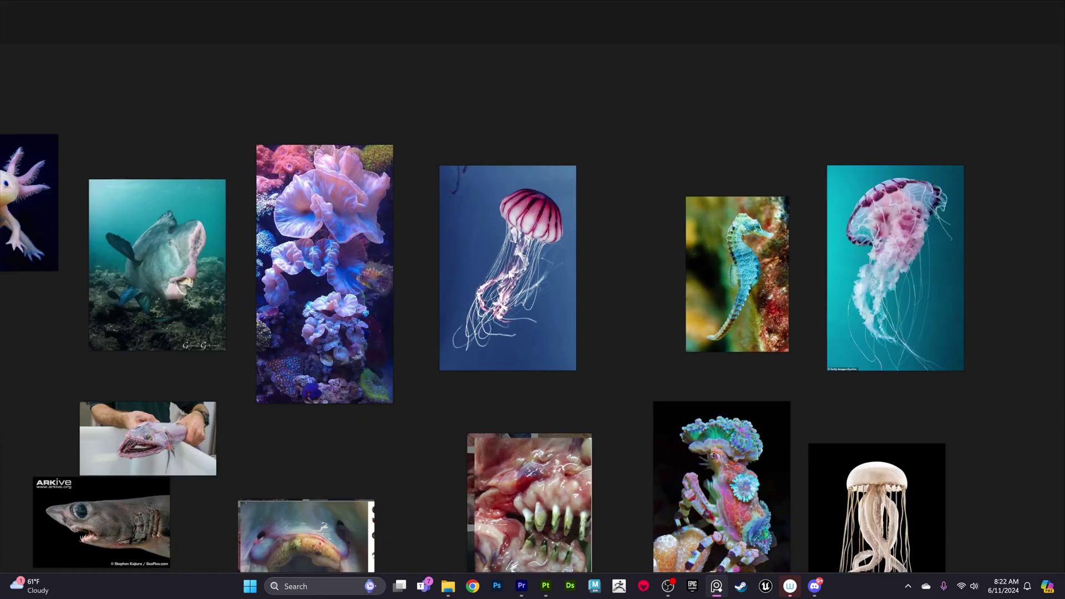
middle_click_drag(462, 371, 806, 281)
Zoom in on the pale axolotl reference and centre it on the board.
scroll(568, 355, "up", 5)
scroll(608, 370, "up", 1)
scroll(604, 281, "down", 1)
scroll(605, 281, "down", 1)
scroll(616, 338, "down", 1)
scroll(537, 349, "up", 5)
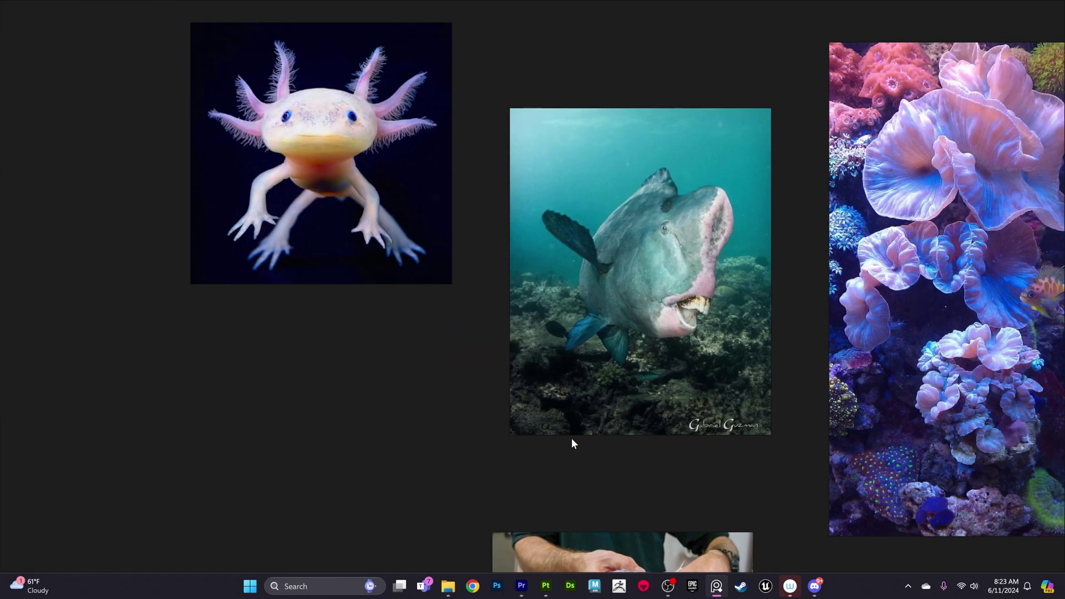
scroll(390, 253, "up", 2)
scroll(391, 252, "up", 1)
middle_click_drag(391, 252, 541, 271)
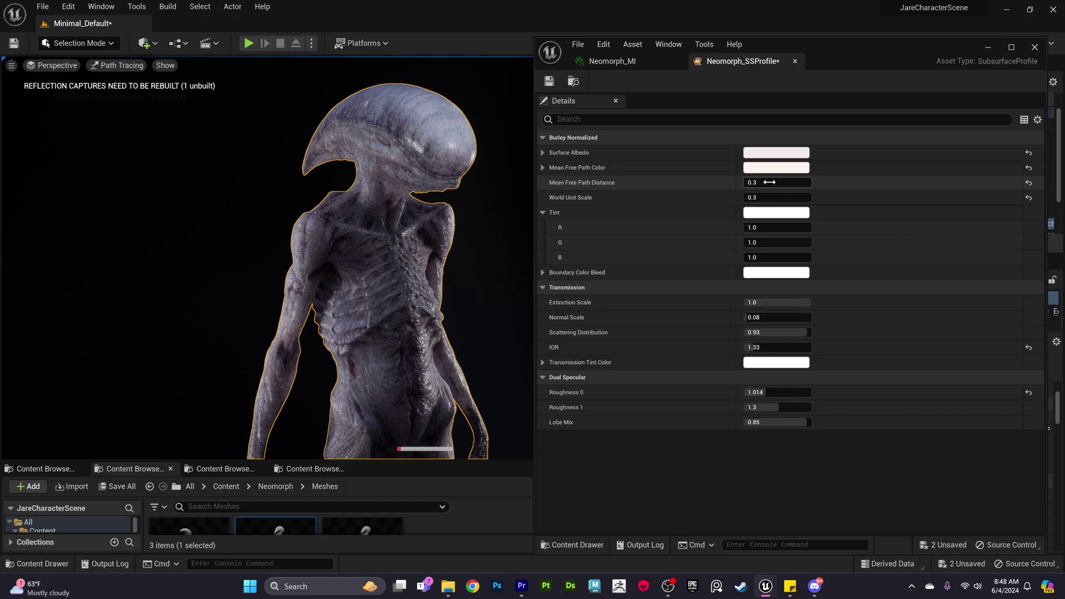
Drag the Neomorph_SSProfile's Mean Free Path Distance above 0.3 and start editing the field.
left_click_drag(769, 182, 771, 183)
left_click(775, 183)
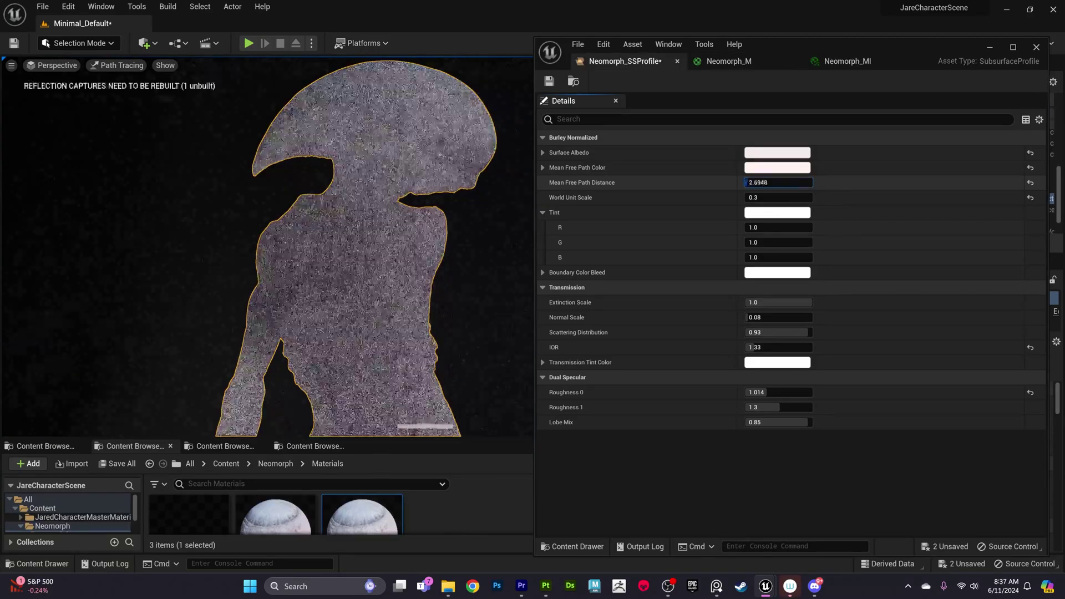
left_click_drag(777, 183, 780, 183)
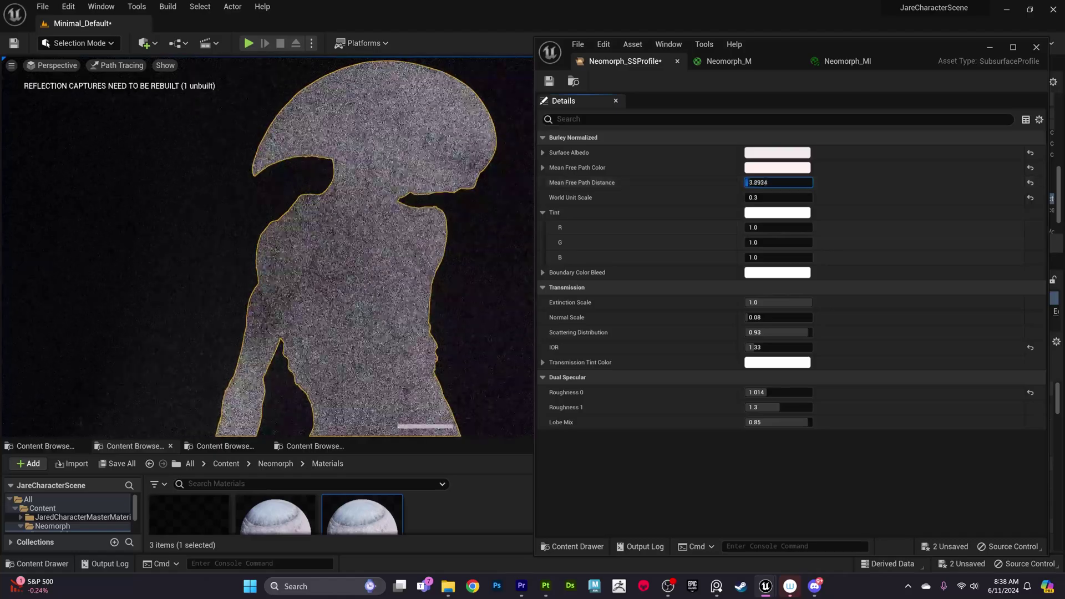
Commit the Mean Free Path Distance value, then pilot CameraUnposed2 in the viewport.
type("1")
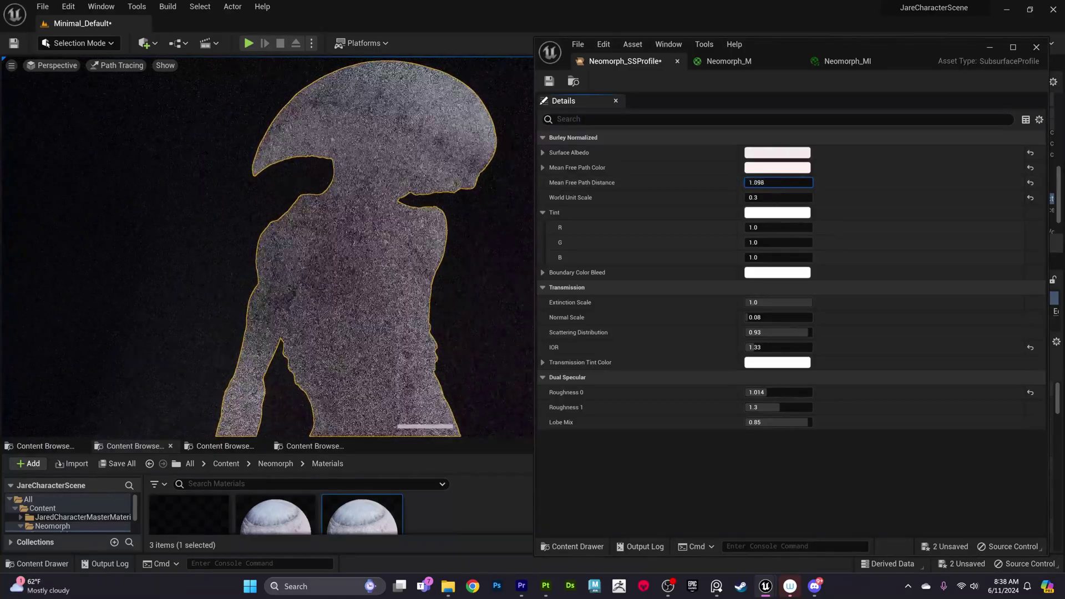
key("Return")
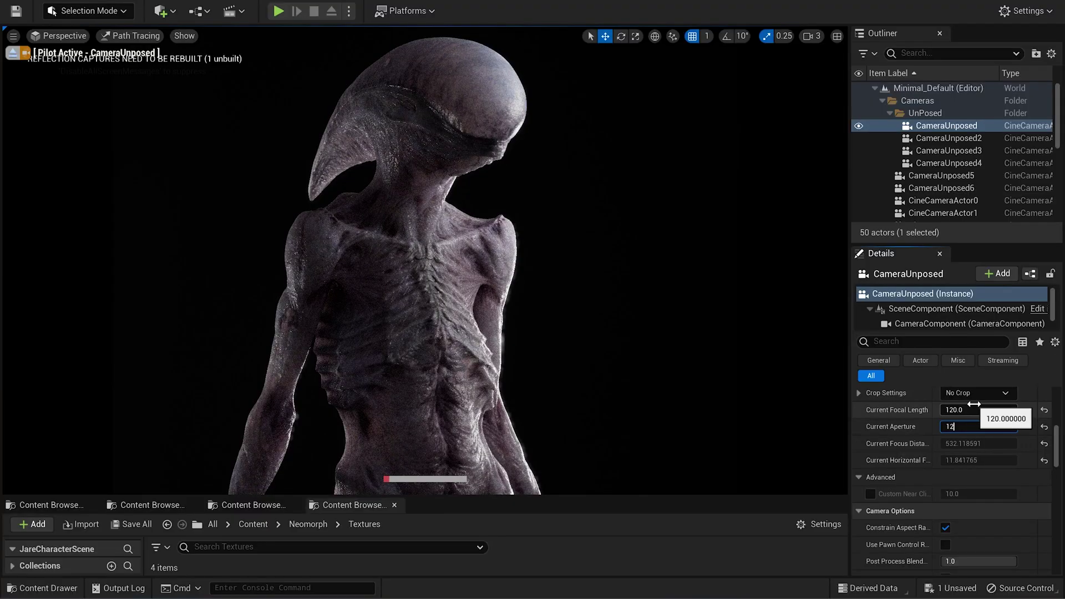
right_click(978, 139)
left_click(963, 256)
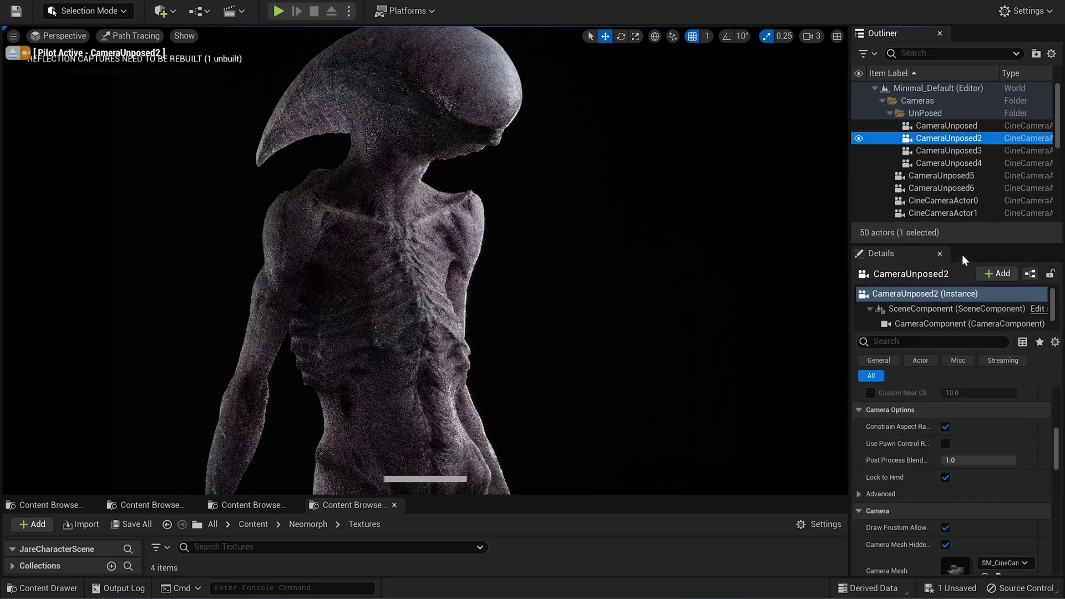
right_click_drag(424, 261, 425, 260)
Set the camera's Focus Method to Manual at about 528 cm and hide the debug focus plane.
scroll(971, 461, "down", 5)
left_click(978, 514)
left_click(963, 538)
scroll(965, 511, "down", 2)
left_click_drag(970, 492, 977, 491)
left_click(945, 508)
left_click(946, 508)
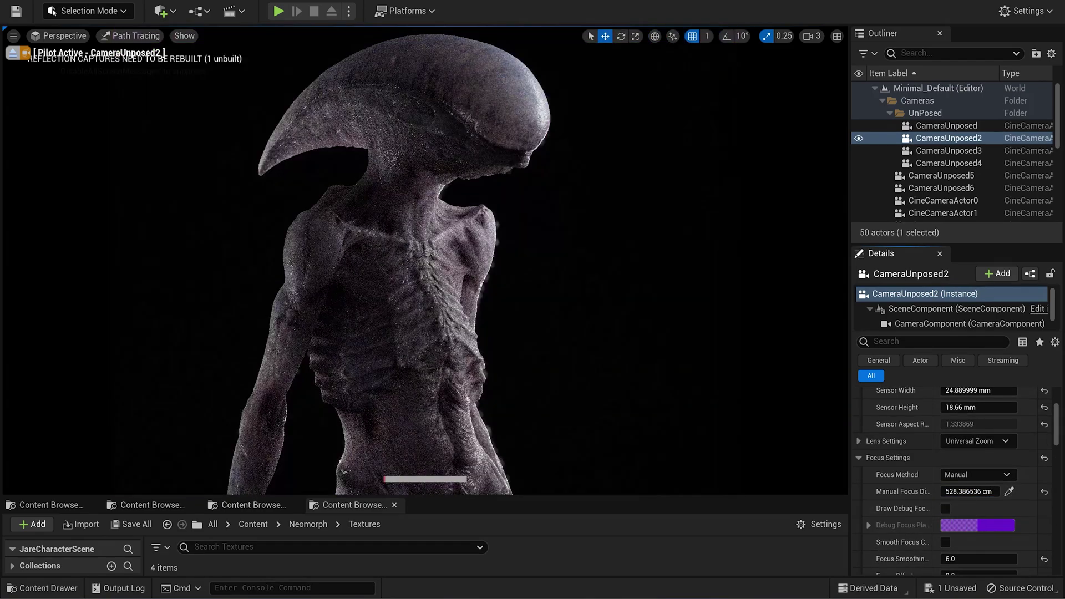
scroll(956, 526, "down", 4)
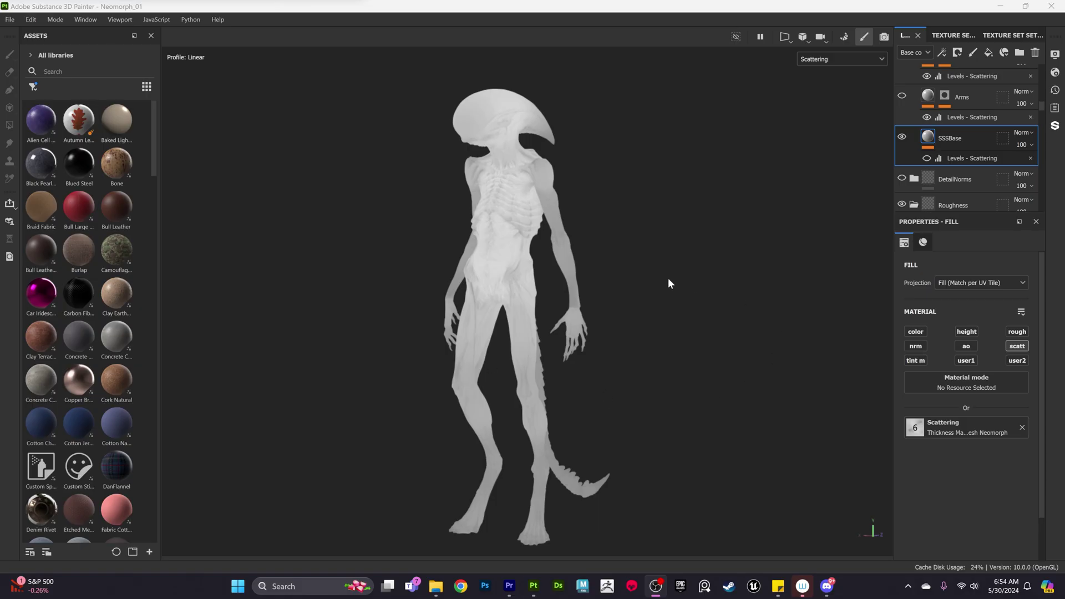
Orbit around the creature and frame a close-up of its head.
mouse_move(670, 284)
left_mouse_down("alt")
mouse_move(747, 307)
mouse_move(683, 311)
mouse_move(677, 330)
mouse_move(586, 334)
mouse_move(685, 311)
mouse_move(259, 308)
left_mouse_up("alt")
scroll(524, 216, "up", 5)
middle_click_drag(523, 216, 514, 305, "alt")
Zoom and orbit the creature from side to front to bring its whole body into view.
scroll(484, 341, "up", 3)
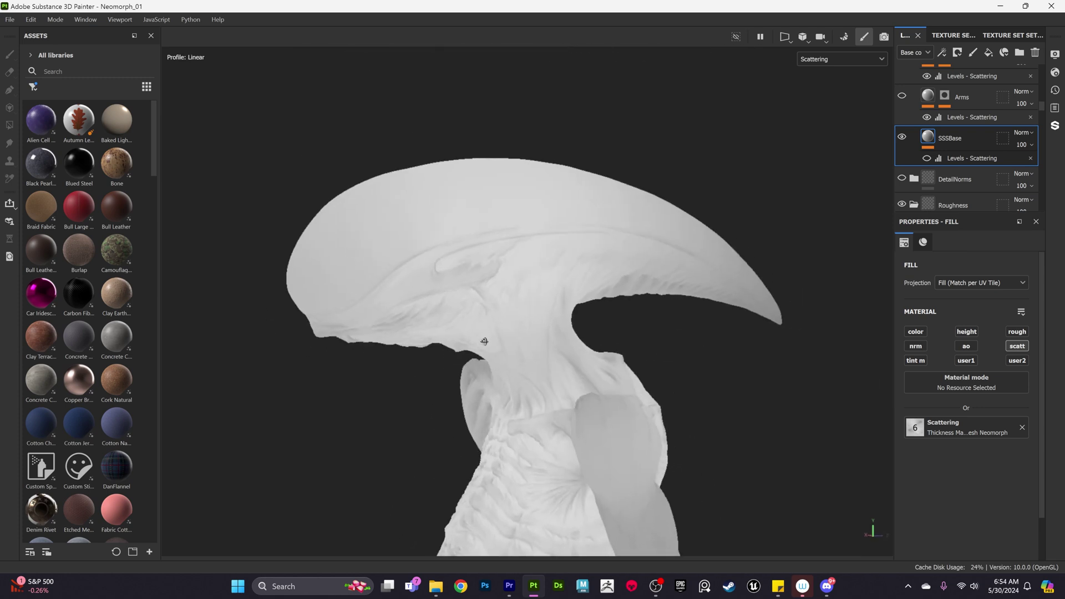
scroll(484, 341, "down", 3)
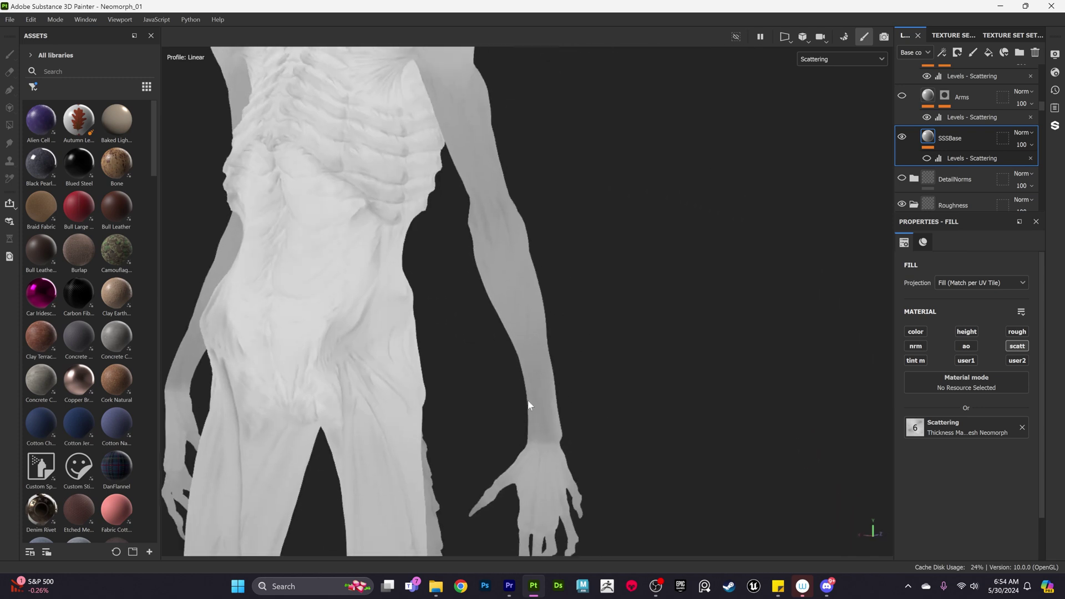
scroll(500, 321, "up", 8)
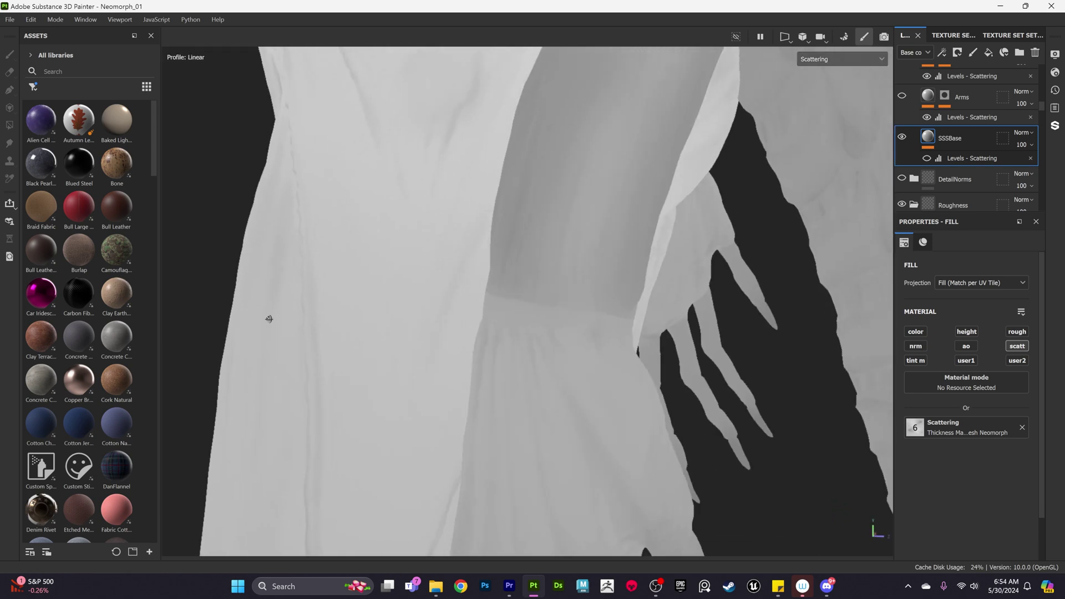
scroll(451, 321, "down", 10)
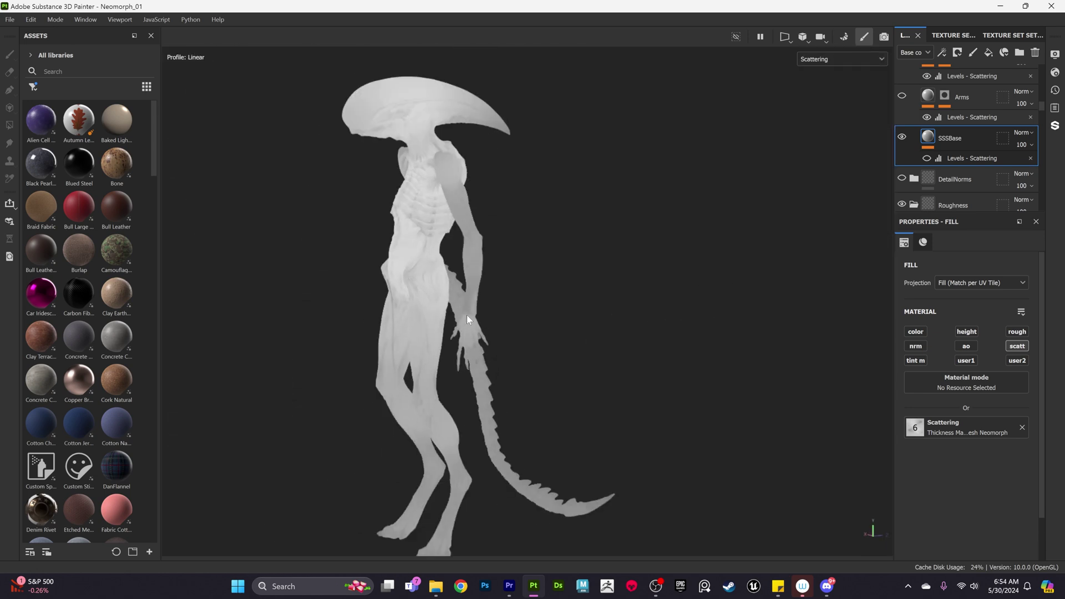
middle_click_drag(483, 309, 525, 310, "alt")
left_click_drag(525, 310, 673, 290, "alt")
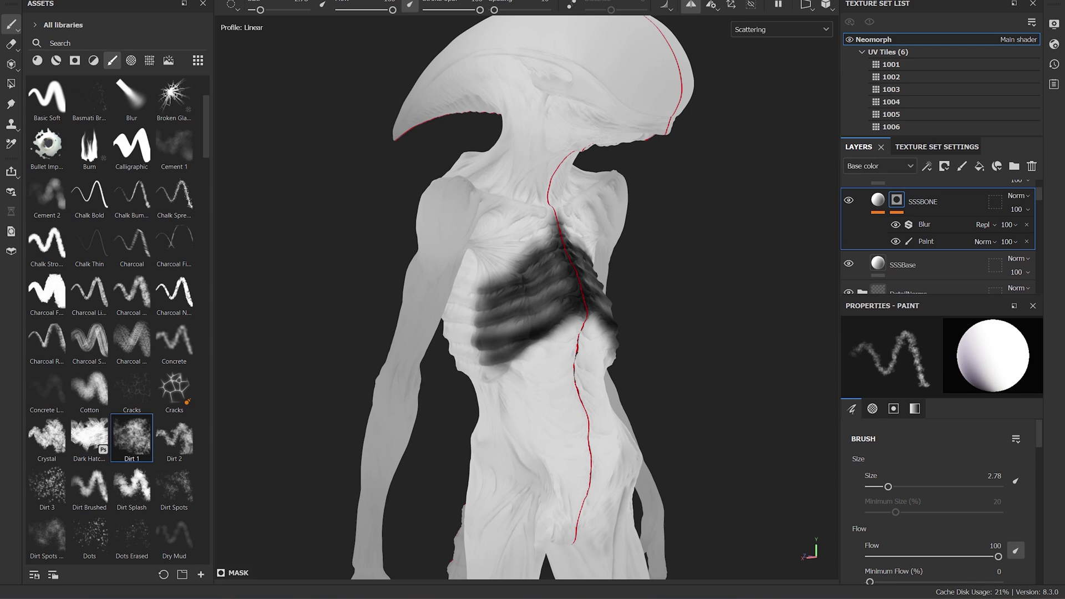
Paint a mirrored dark scattering band across the upper chest and up toward the shoulders.
left_click_drag(554, 199, 535, 217, "alt")
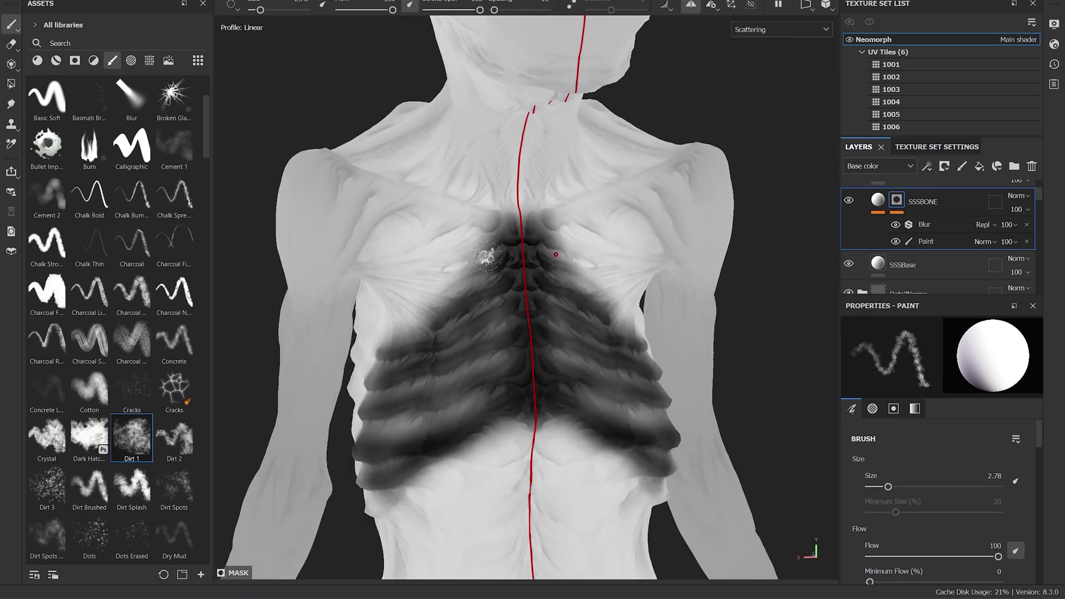
left_click_drag(450, 204, 349, 184)
mouse_move(349, 183)
left_mouse_down("alt")
mouse_move(355, 200)
mouse_move(344, 178)
left_mouse_up("alt")
left_click_drag(344, 178, 648, 295)
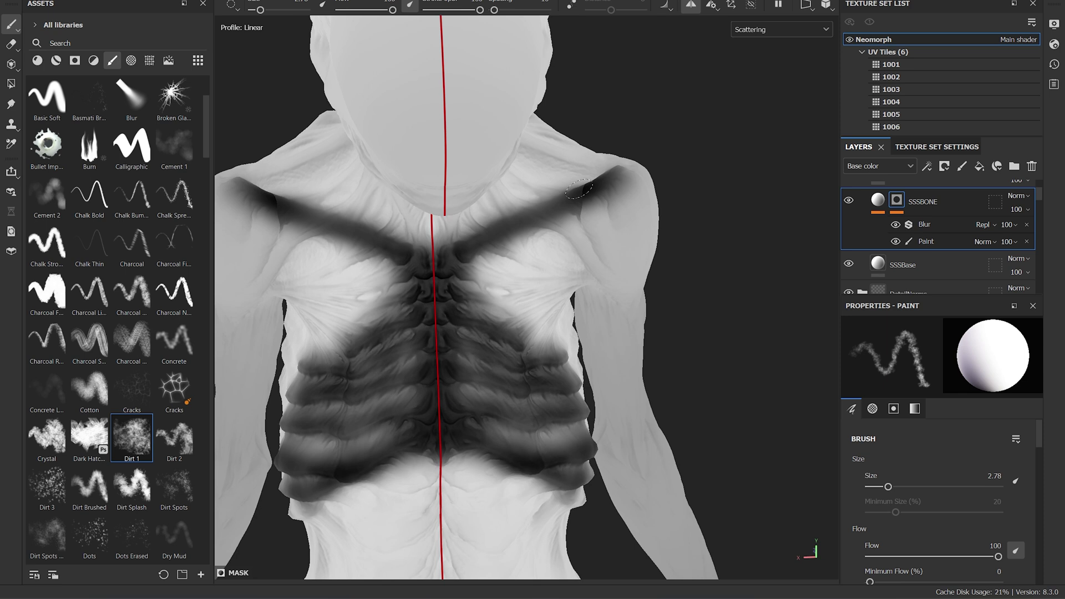
mouse_move(567, 196)
left_mouse_down("alt")
mouse_move(635, 150)
mouse_move(582, 208)
left_mouse_up("alt")
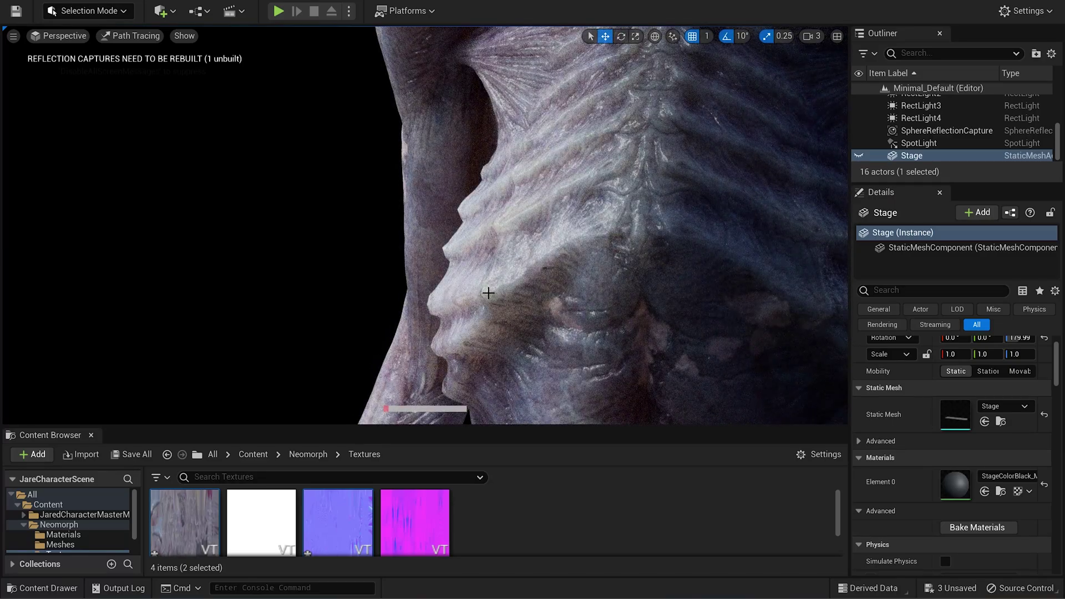
scroll(597, 207, "down", 5)
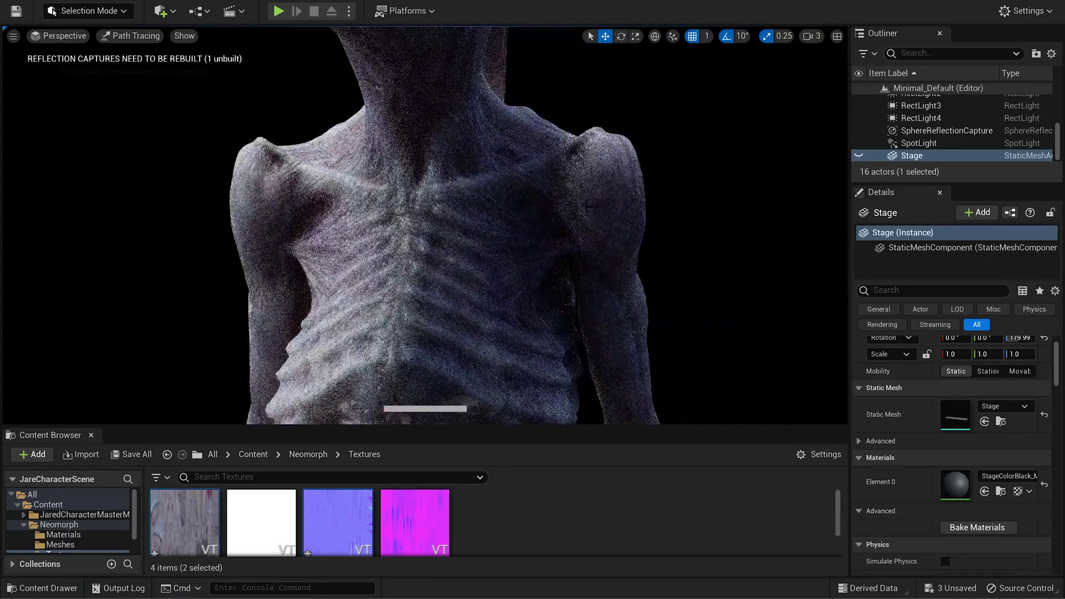
mouse_move(599, 185)
left_mouse_down()
mouse_move(566, 206)
mouse_move(542, 197)
mouse_move(423, 213)
mouse_move(410, 270)
left_mouse_up()
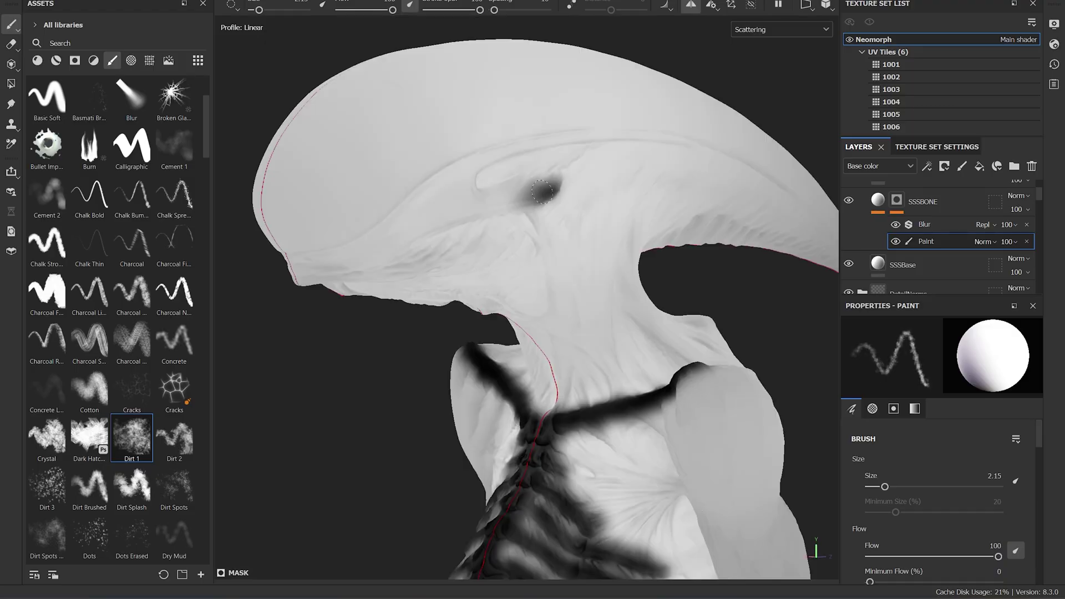
left_click_drag(497, 248, 572, 238)
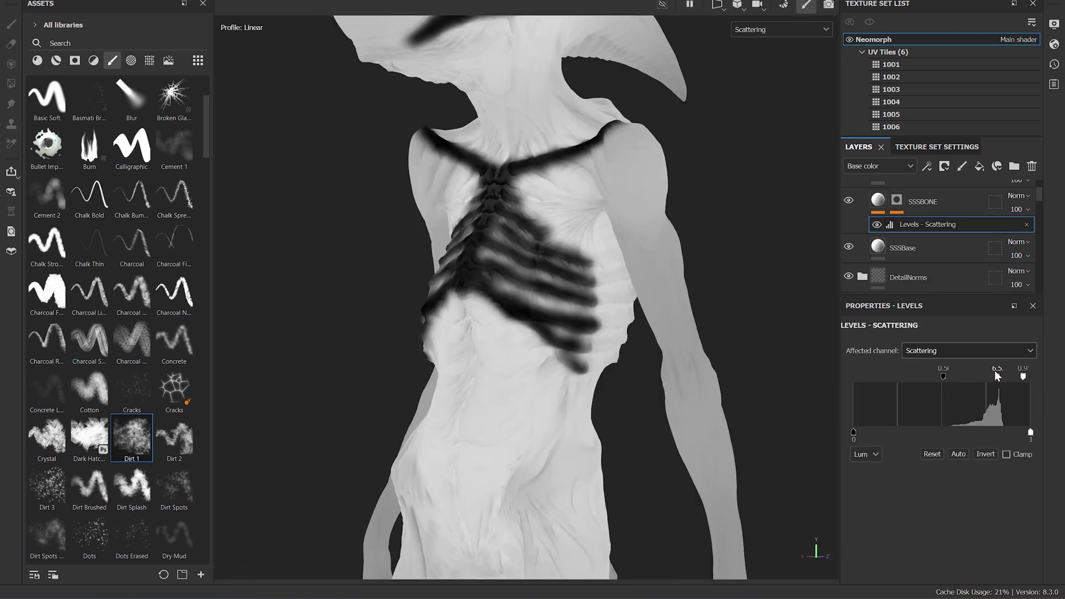
left_click_drag(997, 376, 991, 378)
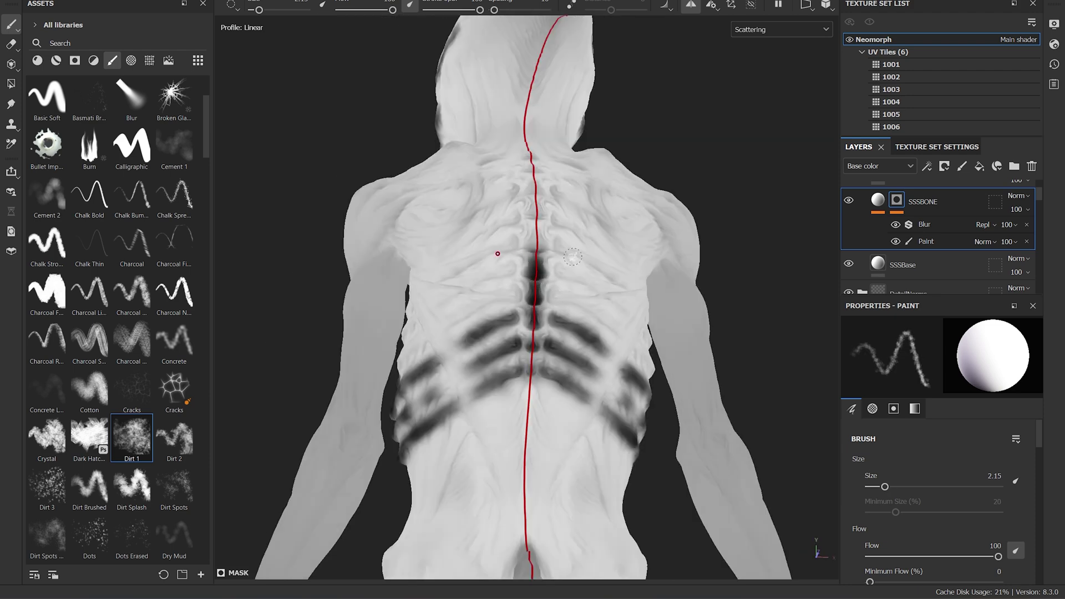
Paint dark scattering strokes just below the creature's knee.
left_click_drag(574, 256, 529, 345, "alt")
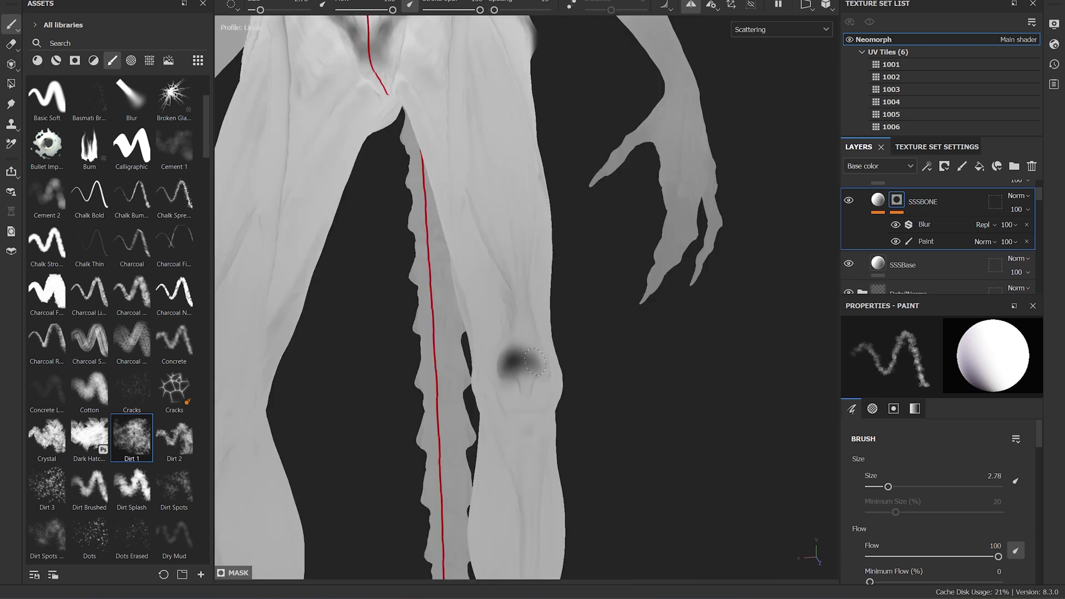
left_click_drag(508, 358, 494, 269, "alt")
left_click_drag(494, 270, 496, 316)
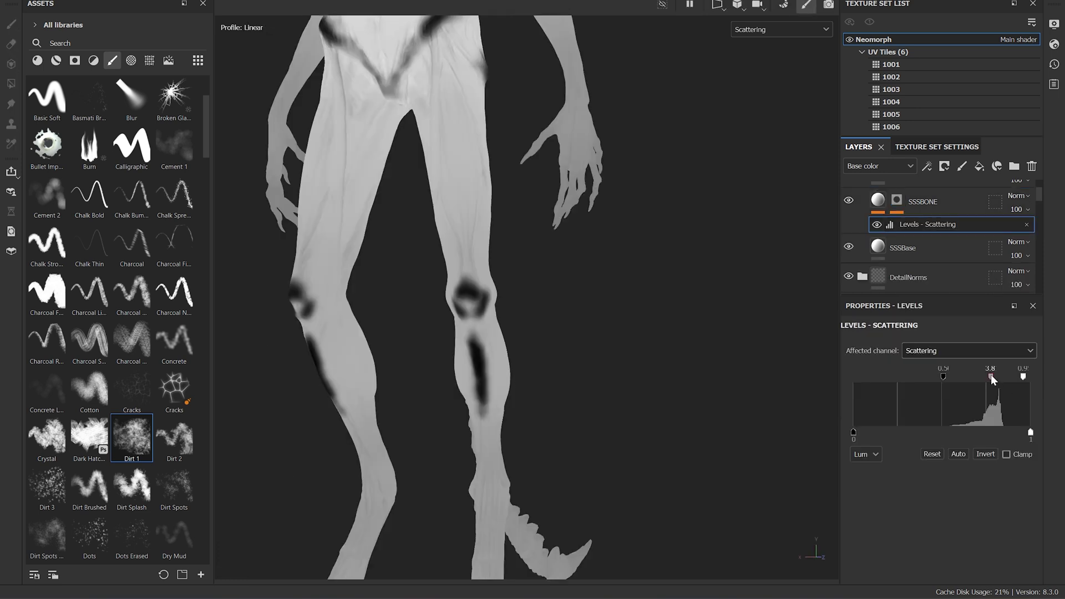
Drag the SSSBONE Levels - Scattering midtone left to about 1.4 to soften the dark patches.
left_click_drag(991, 377, 984, 377)
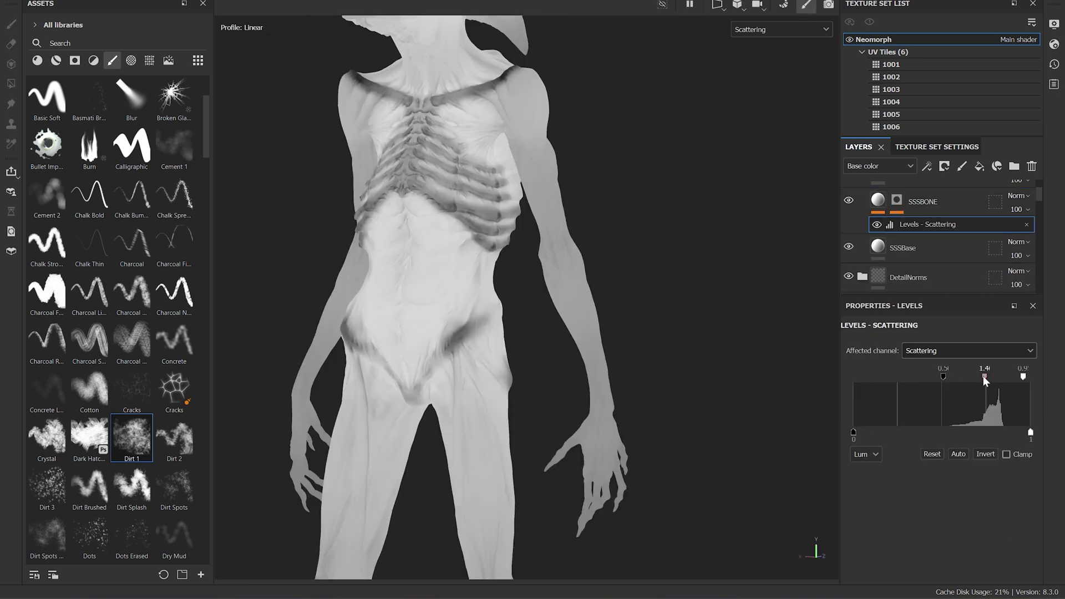
left_click_drag(984, 376, 986, 378)
left_click_drag(722, 411, 653, 237, "alt")
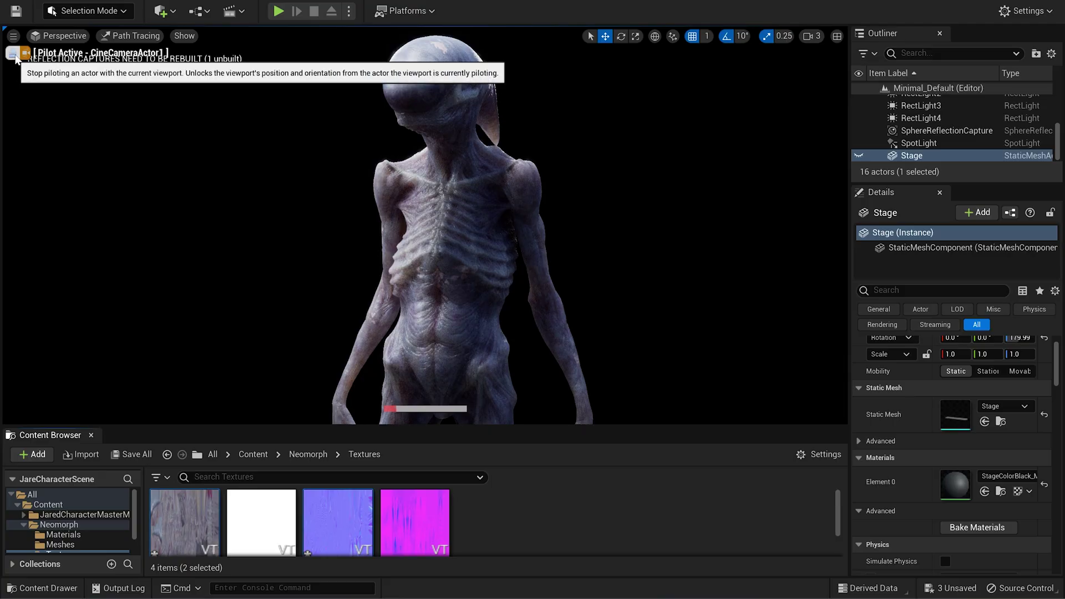
scroll(488, 292, "up", 6)
left_click_drag(533, 288, 489, 293, "alt")
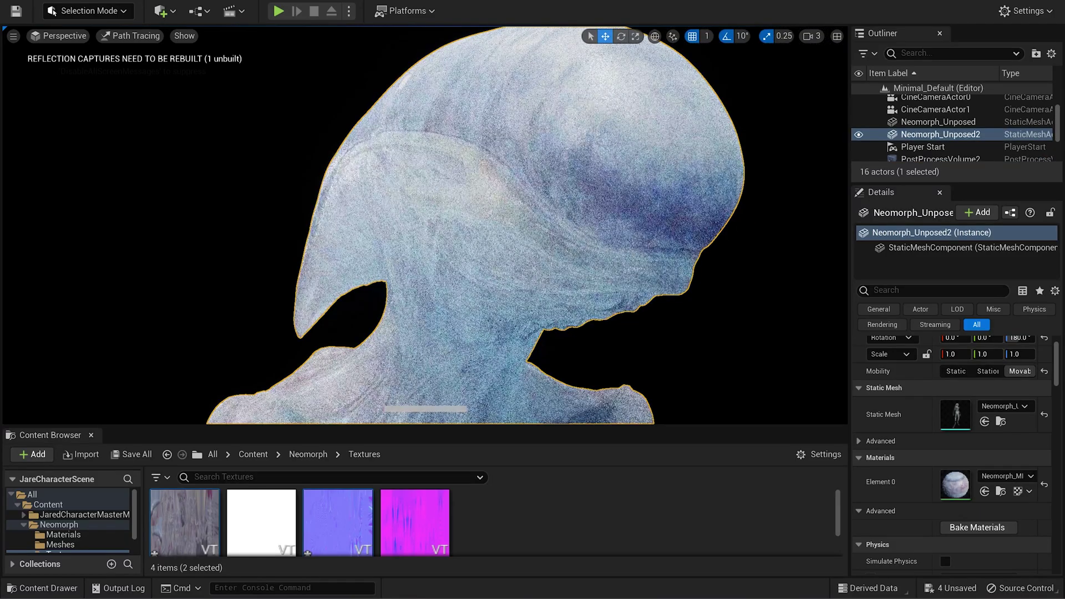
right_click_drag(716, 347, 716, 347)
right_click_drag(562, 280, 562, 280)
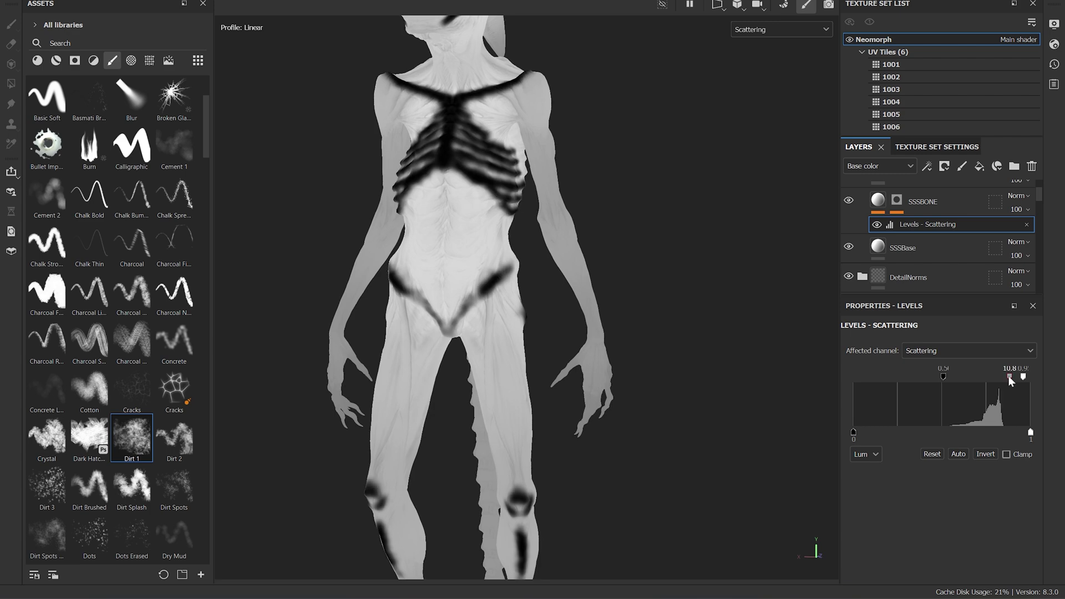
Add a Levels effect to SSSBase affecting Scattering and drag its input handles to brighten the map.
left_click(910, 248)
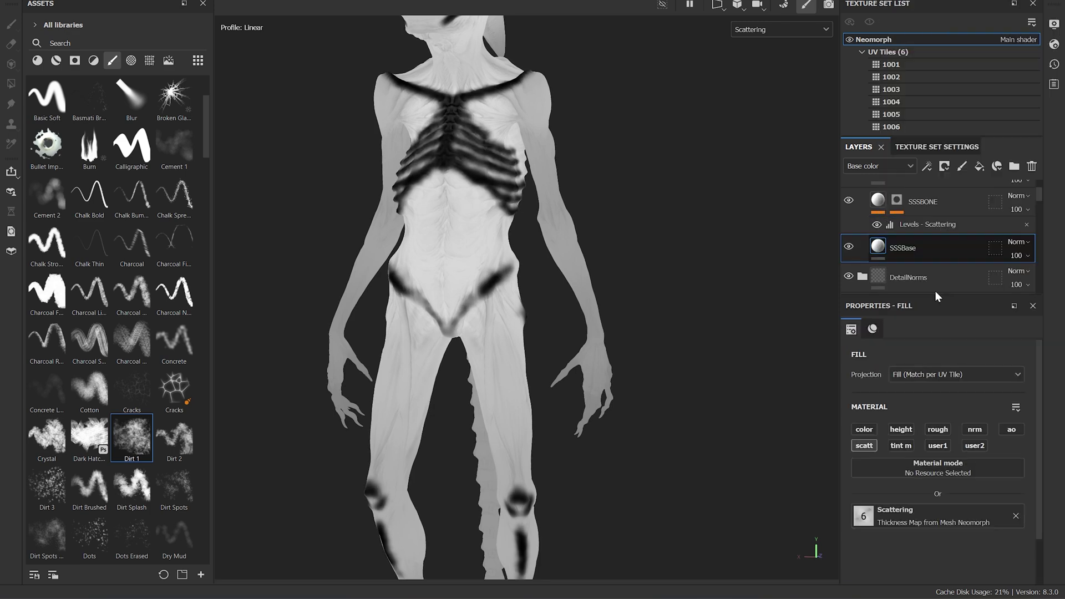
right_click(910, 248)
left_click(938, 290)
left_click(969, 351)
left_click(922, 429)
left_click_drag(955, 378, 924, 377)
left_click_drag(1030, 377, 976, 377)
middle_click_drag(663, 235, 610, 356)
mouse_move(610, 356)
left_mouse_down("alt")
mouse_move(709, 332)
mouse_move(759, 339)
left_mouse_up("alt")
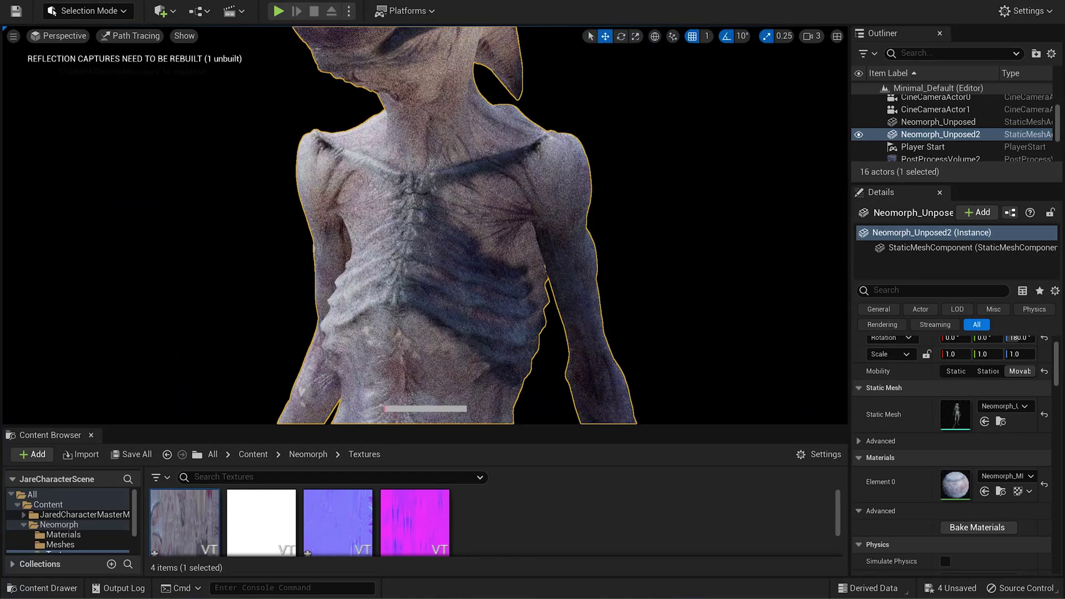
scroll(451, 278, "down", 5)
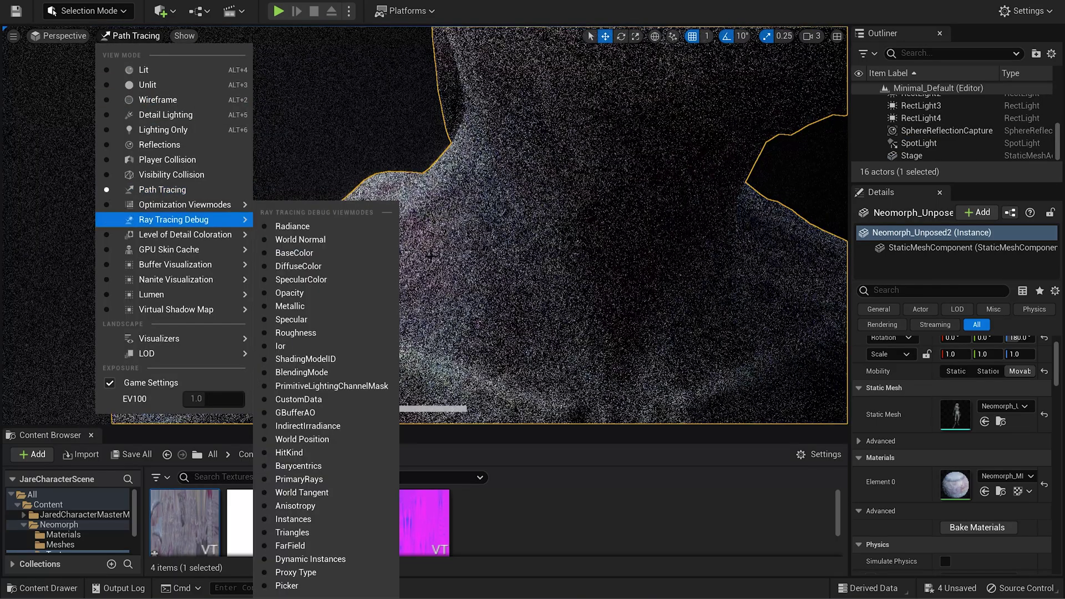
left_click(147, 190)
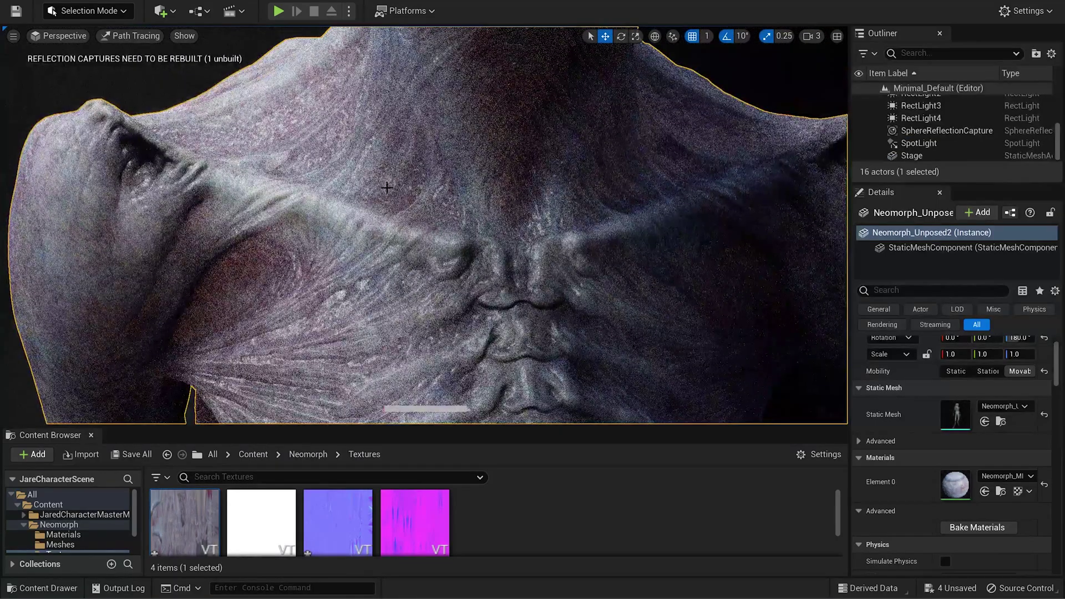
scroll(606, 335, "down", 3)
middle_click_drag(539, 273, 523, 225)
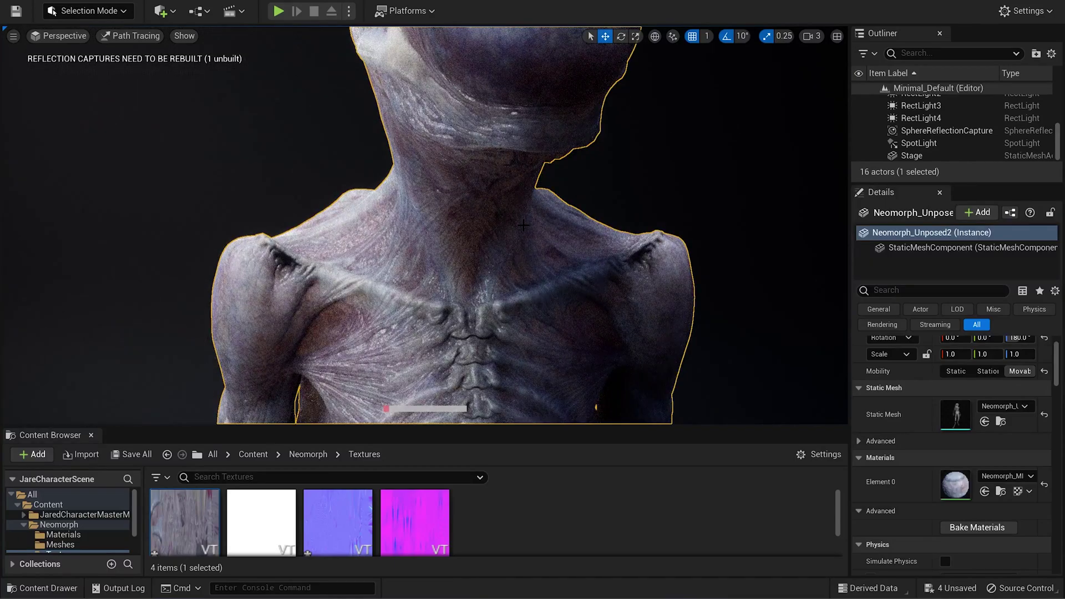
scroll(524, 225, "down", 4)
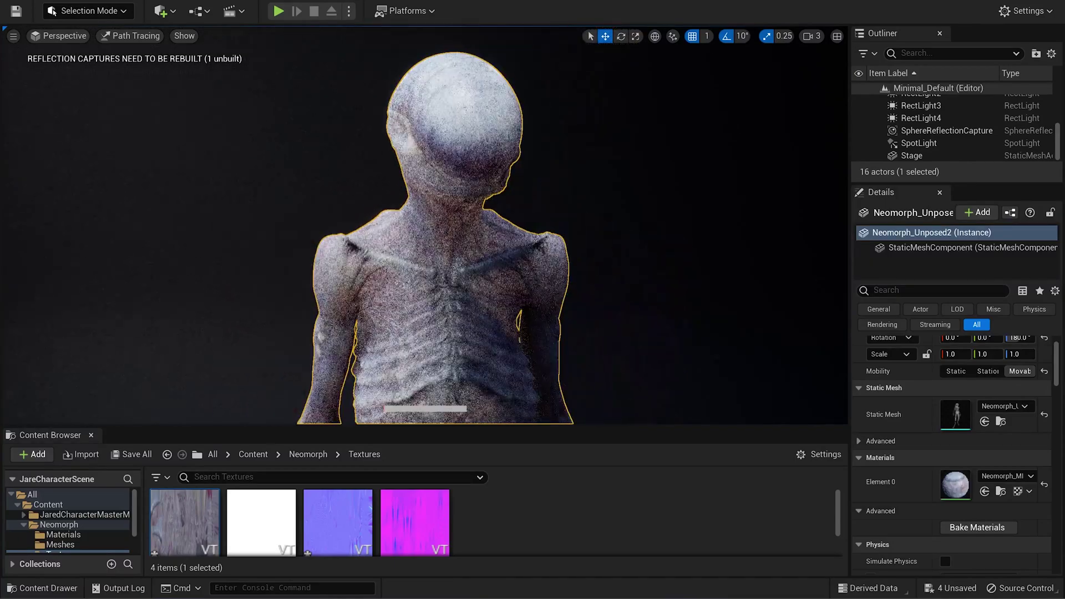
mouse_move(523, 224)
left_mouse_down("alt")
mouse_move(582, 227)
mouse_move(606, 305)
mouse_move(633, 311)
left_mouse_up("alt")
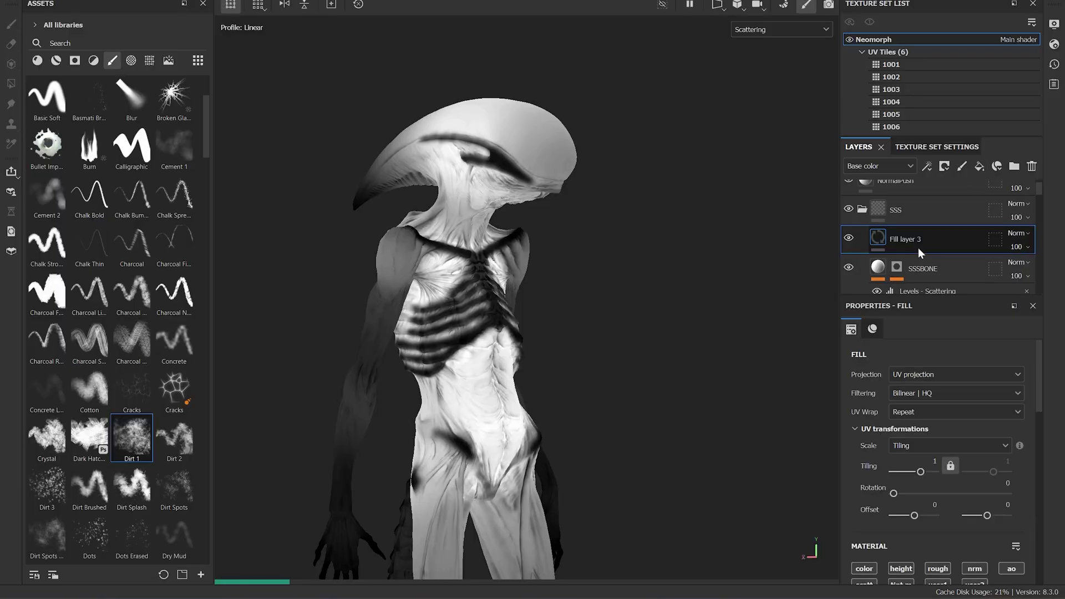
Rename Fill layer 3 to Dome and enable its scattering channel.
double_click(918, 247)
type("Dome")
key("Return")
left_click_drag(1039, 388, 1038, 425)
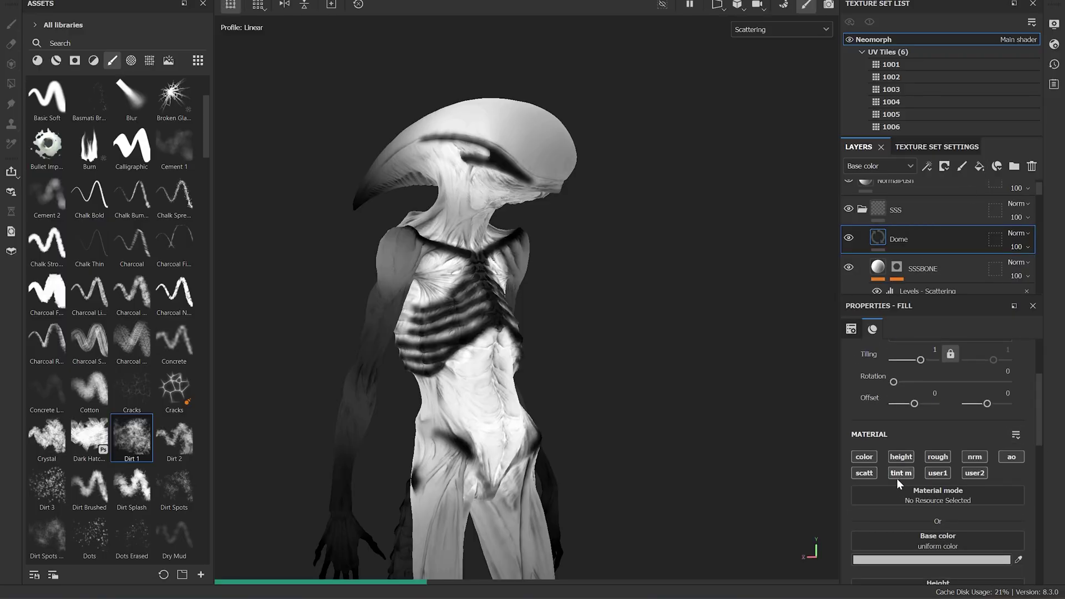
left_click(864, 473)
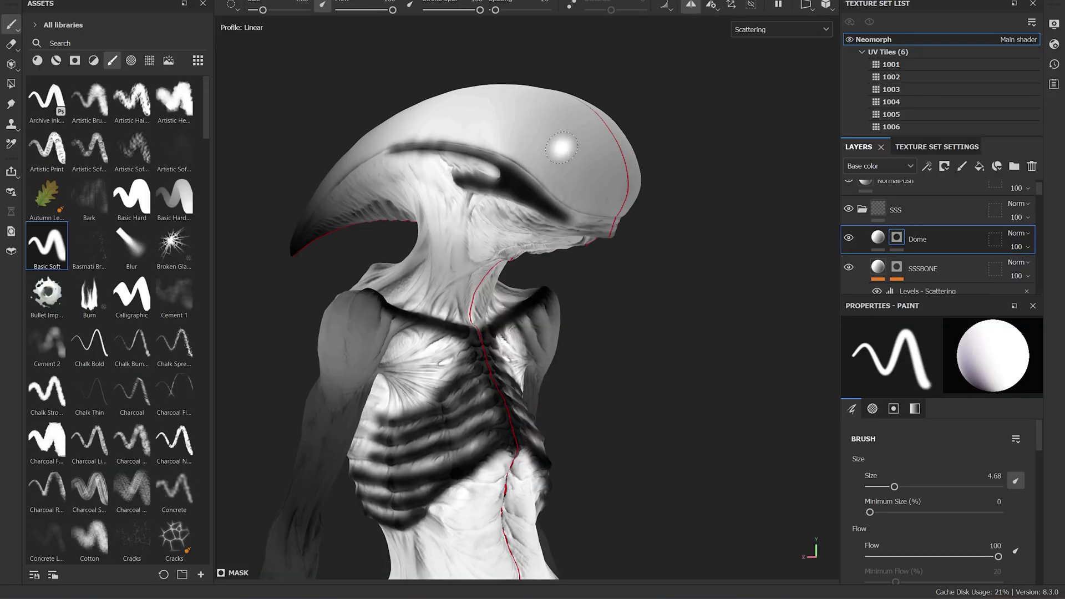
Paint white scattering across the head dome, covering its grey patch, and enlarge the brush.
mouse_move(588, 178)
left_mouse_down()
mouse_move(561, 181)
mouse_move(572, 194)
mouse_move(595, 134)
mouse_move(590, 97)
mouse_move(567, 109)
mouse_move(541, 136)
left_mouse_up()
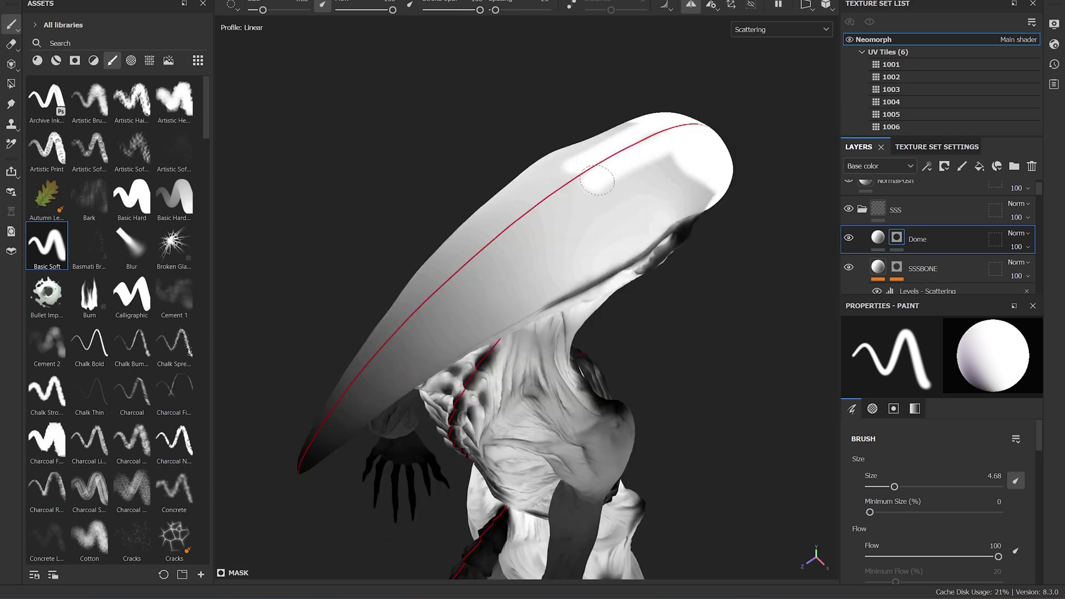
mouse_move(646, 139)
left_mouse_down()
mouse_move(554, 192)
mouse_move(516, 231)
left_mouse_up()
mouse_move(344, 394)
left_mouse_down()
mouse_move(422, 316)
mouse_move(405, 311)
mouse_move(377, 346)
left_mouse_up()
mouse_move(388, 310)
left_mouse_down()
mouse_move(340, 362)
mouse_move(409, 352)
left_mouse_up()
left_click_drag(409, 352, 422, 347)
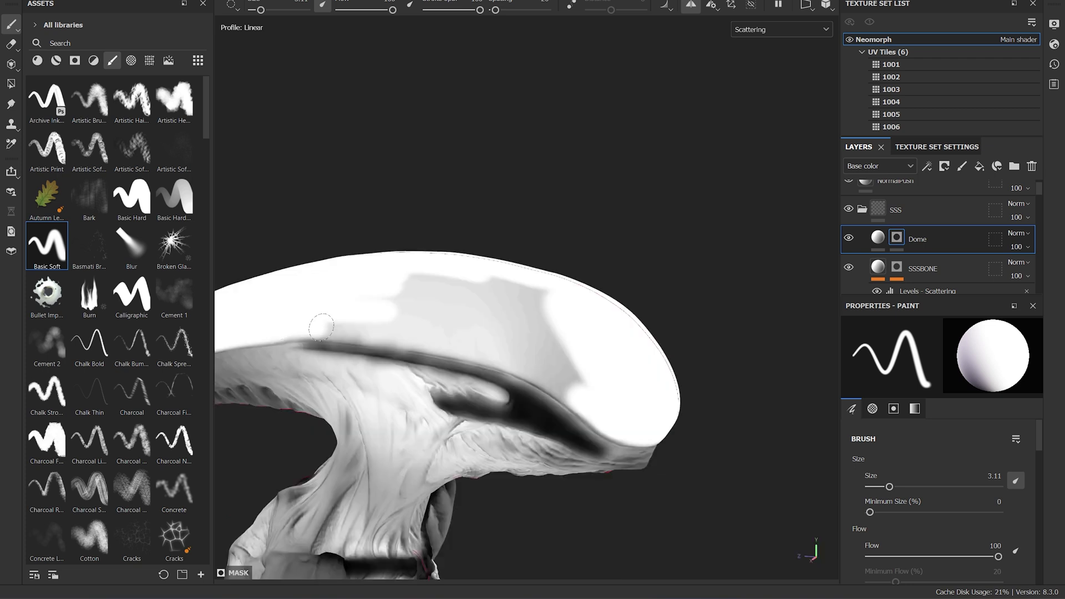
mouse_move(325, 327)
left_mouse_down()
mouse_move(530, 361)
mouse_move(547, 325)
mouse_move(522, 295)
mouse_move(514, 316)
mouse_move(527, 330)
mouse_move(519, 305)
mouse_move(382, 311)
mouse_move(448, 333)
left_mouse_up()
key("bracketright")
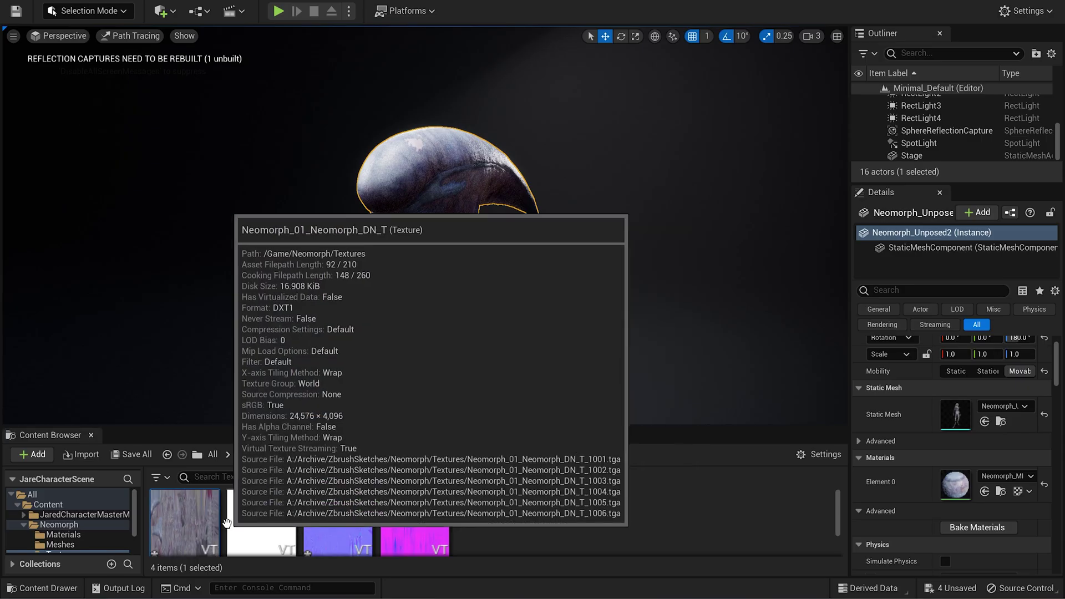
Reimport the updated texture from the Content Browser and orbit to view the creatures.
right_click(207, 525)
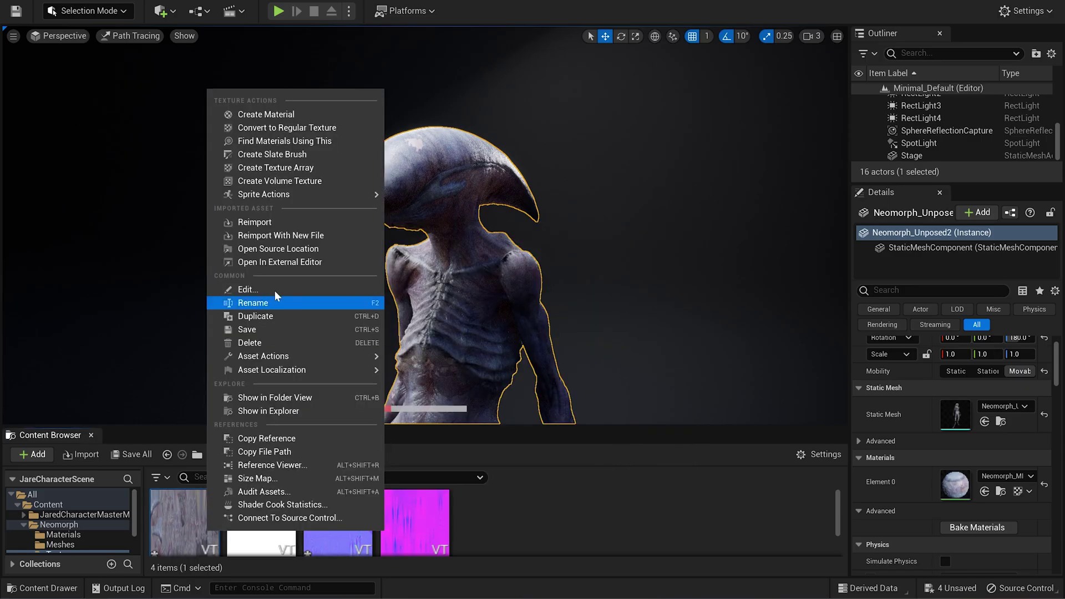
left_click(261, 223)
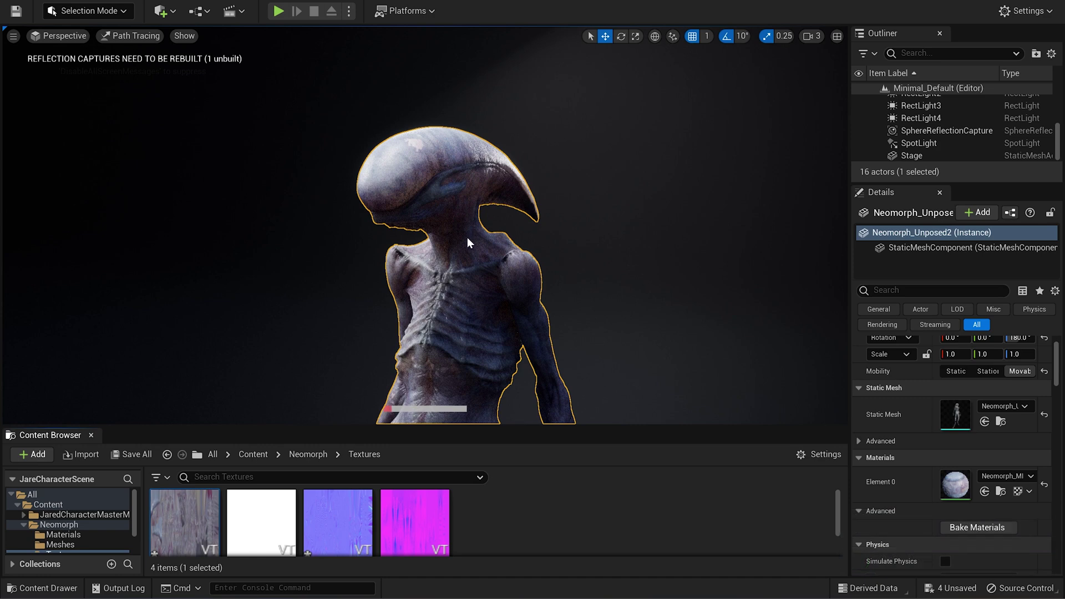
scroll(472, 236, "up", 2)
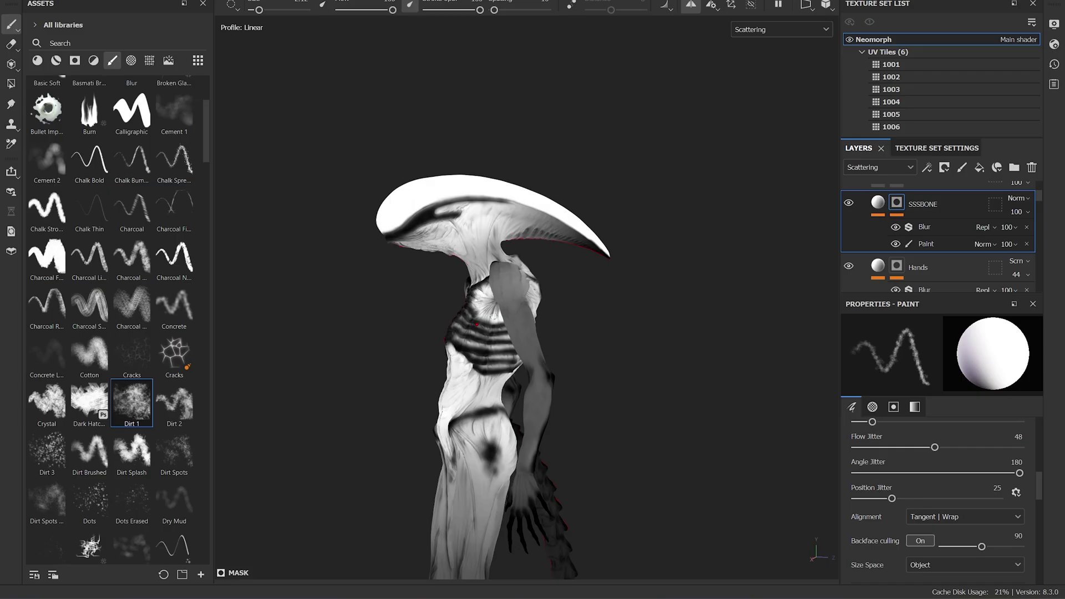
mouse_move(549, 355)
left_mouse_down("alt")
mouse_move(609, 305)
mouse_move(619, 342)
left_mouse_up("alt")
Brighten the scattering along the first two fingers of the clawed hand.
right_click_drag(618, 343, 593, 415, "alt")
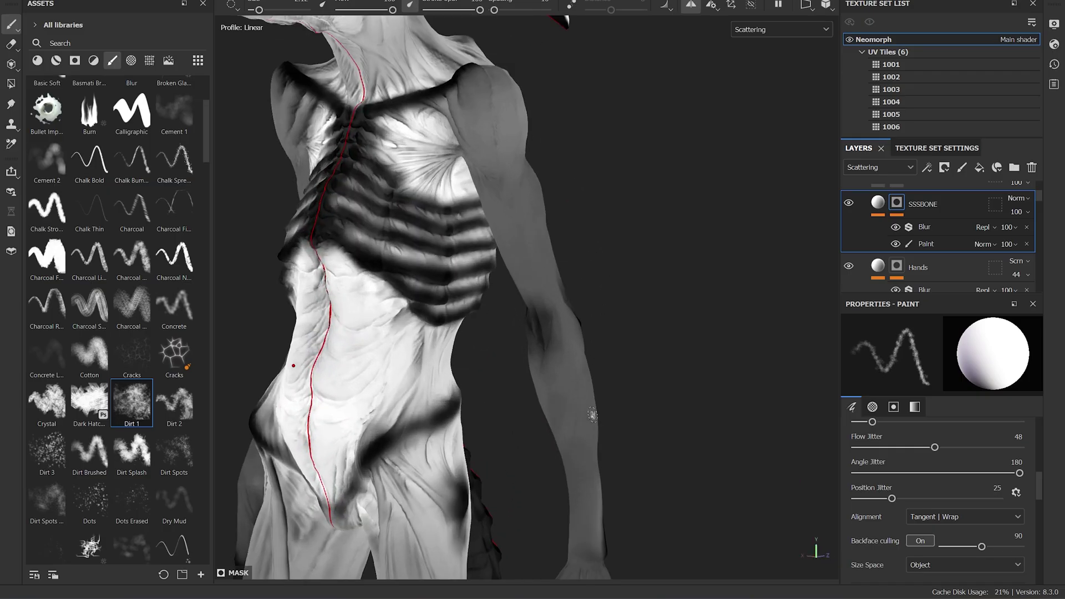
middle_click_drag(592, 415, 624, 256, "alt")
left_click_drag(624, 256, 615, 277, "alt")
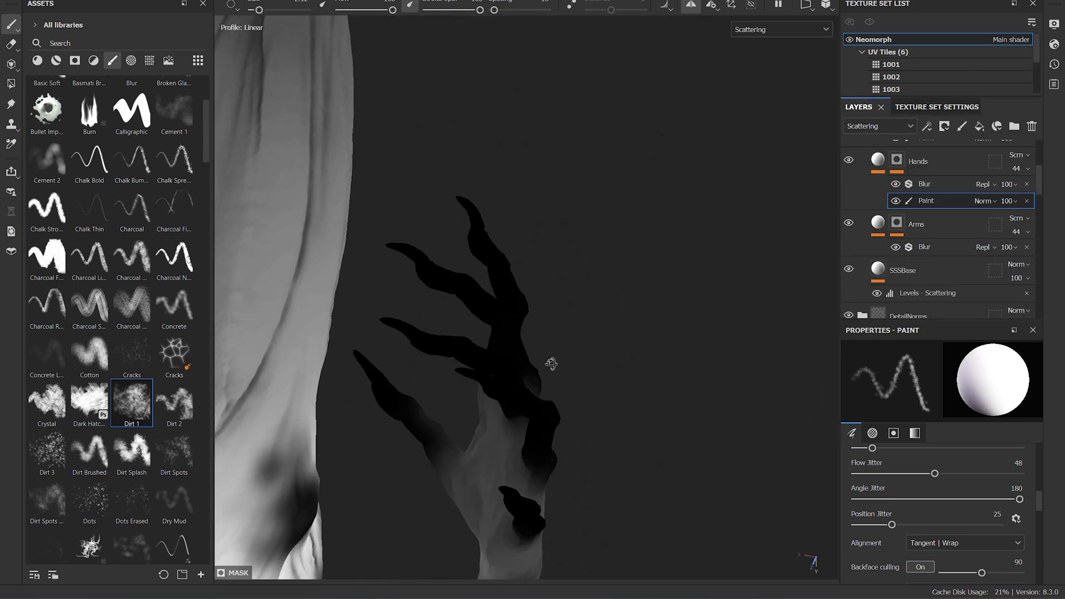
left_click_drag(551, 361, 582, 306, "alt")
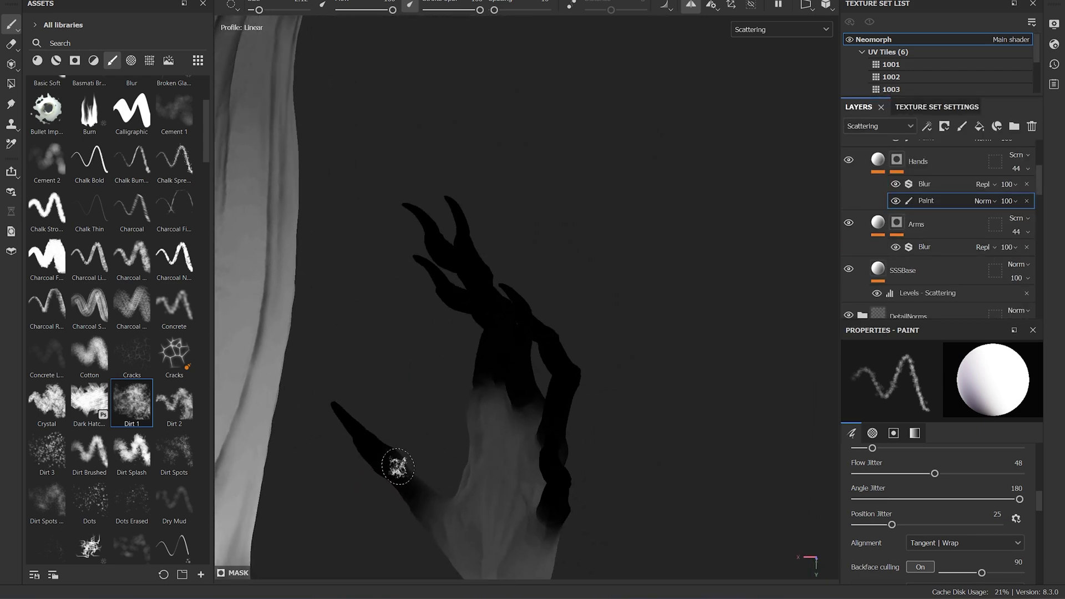
left_click_drag(412, 494, 464, 298, "alt")
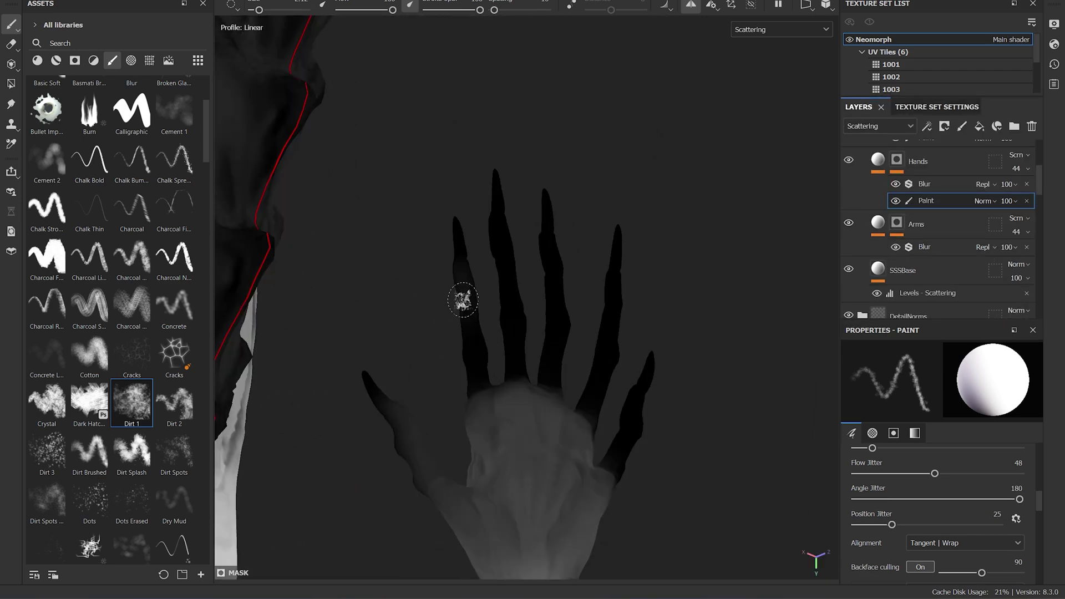
left_click_drag(477, 364, 478, 375)
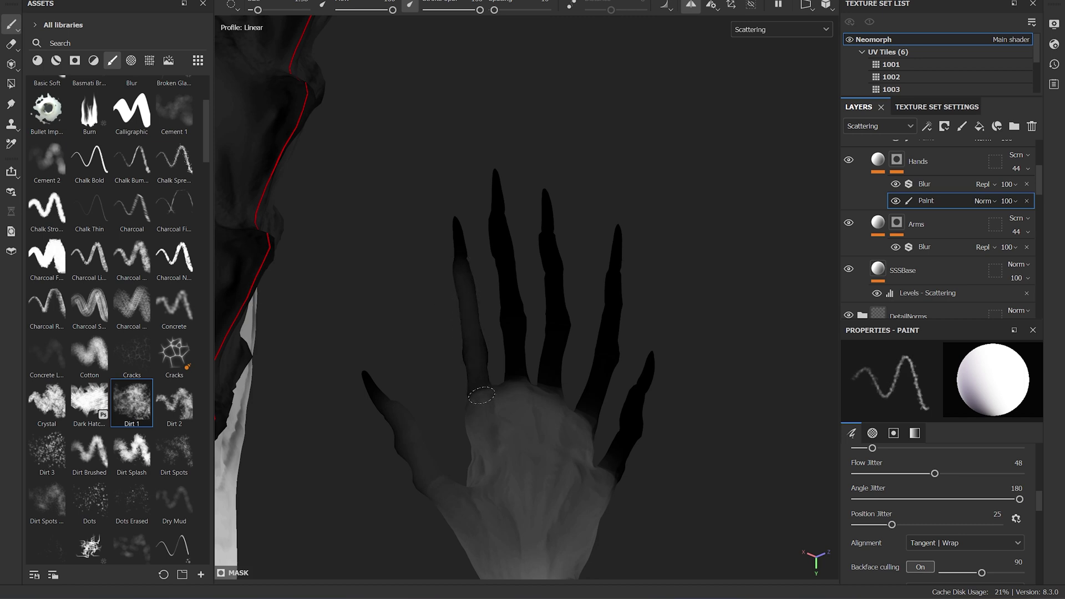
left_click_drag(469, 333, 512, 337)
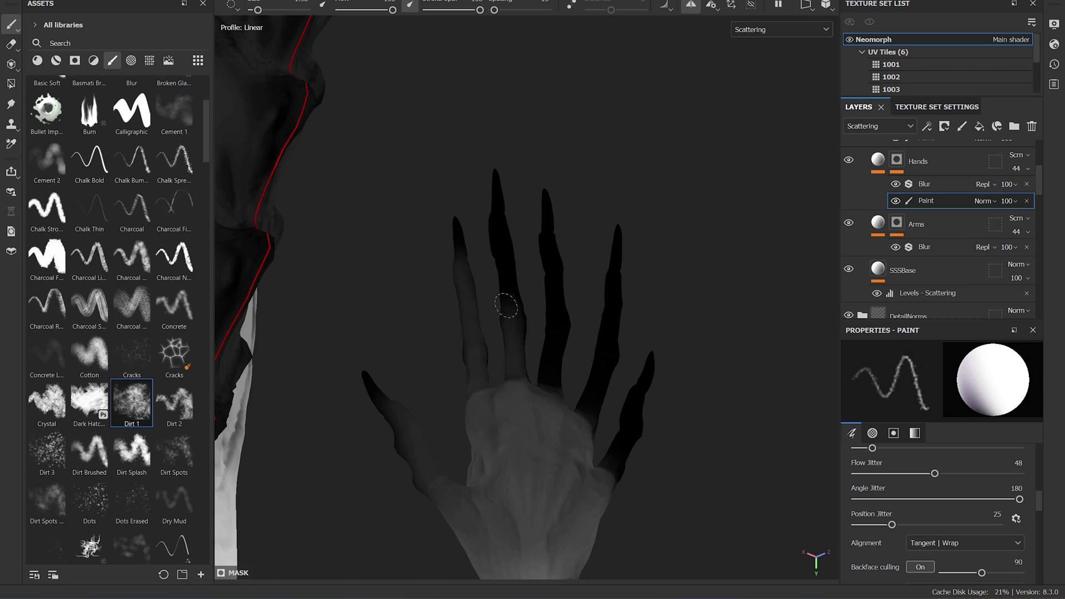
Darken the scattering near the tail and on the limb, then make the fill colour red.
left_click_drag(497, 222, 350, 354, "alt")
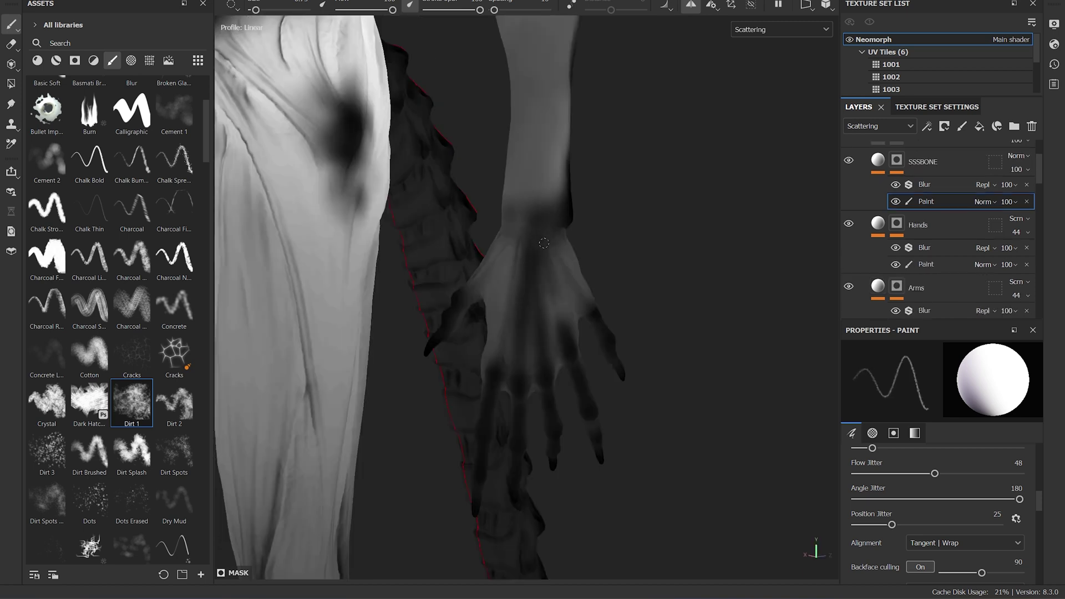
left_click_drag(560, 276, 577, 266, "alt")
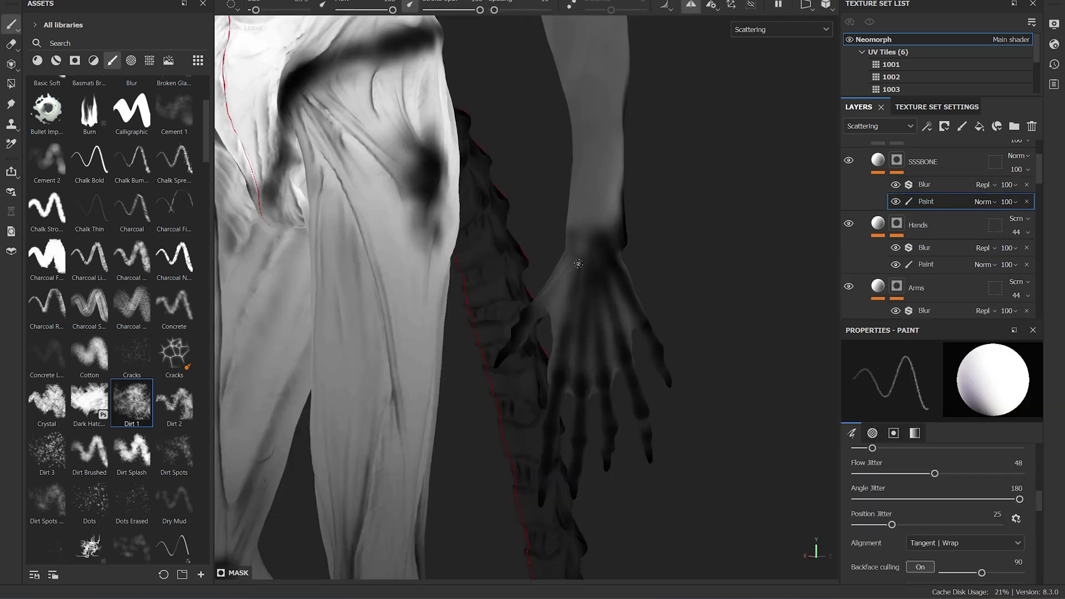
right_click_drag(587, 261, 611, 261, "alt")
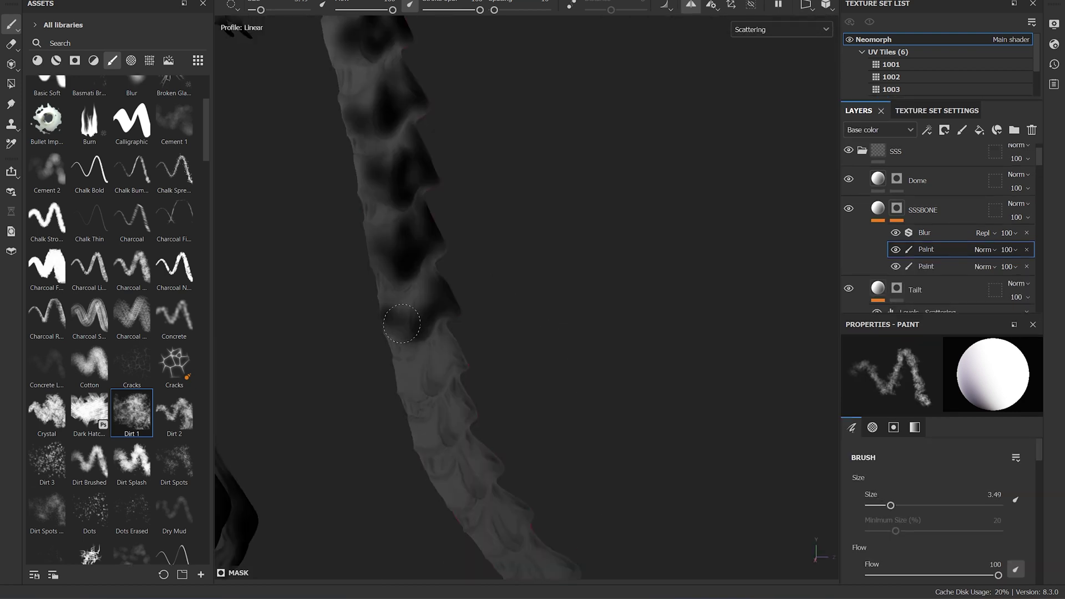
mouse_move(416, 327)
left_mouse_down("alt")
mouse_move(512, 333)
mouse_move(472, 344)
left_mouse_up("alt")
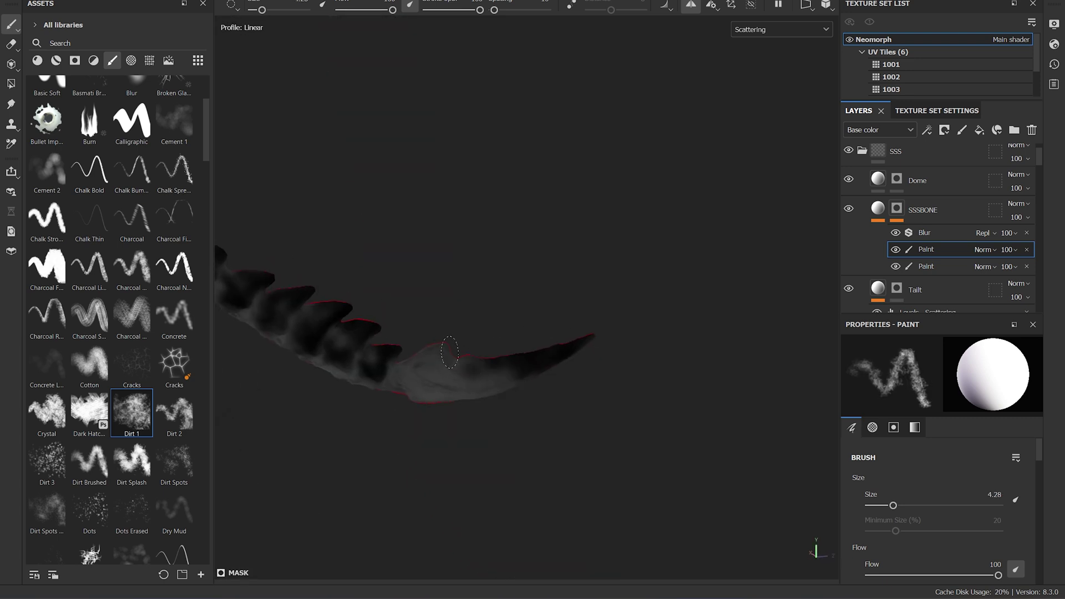
mouse_move(438, 349)
left_mouse_down()
mouse_move(417, 368)
mouse_move(425, 386)
mouse_move(476, 381)
left_mouse_up()
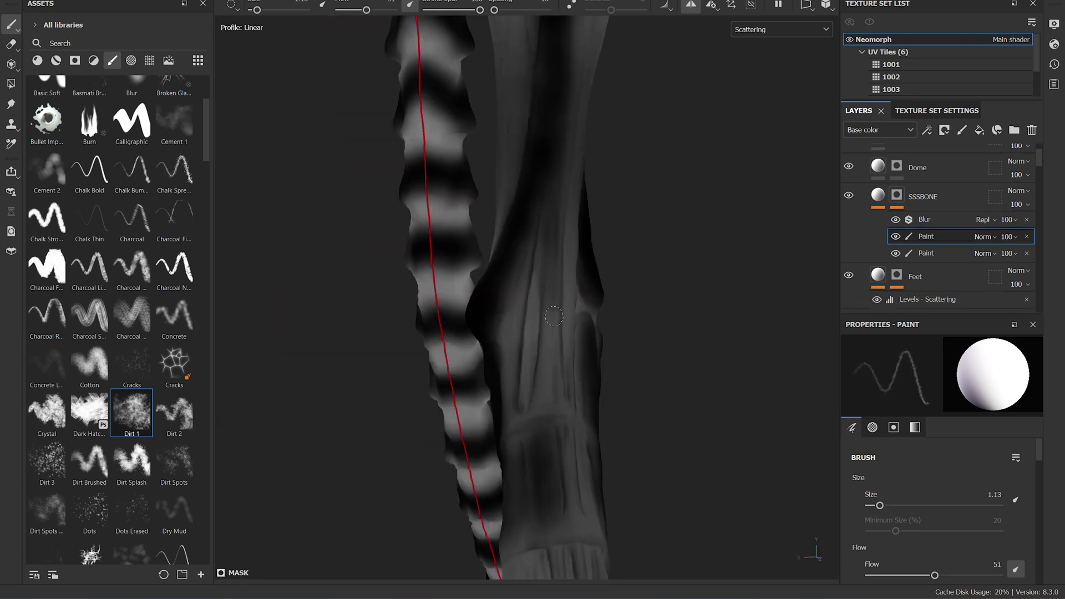
left_click_drag(554, 316, 553, 399)
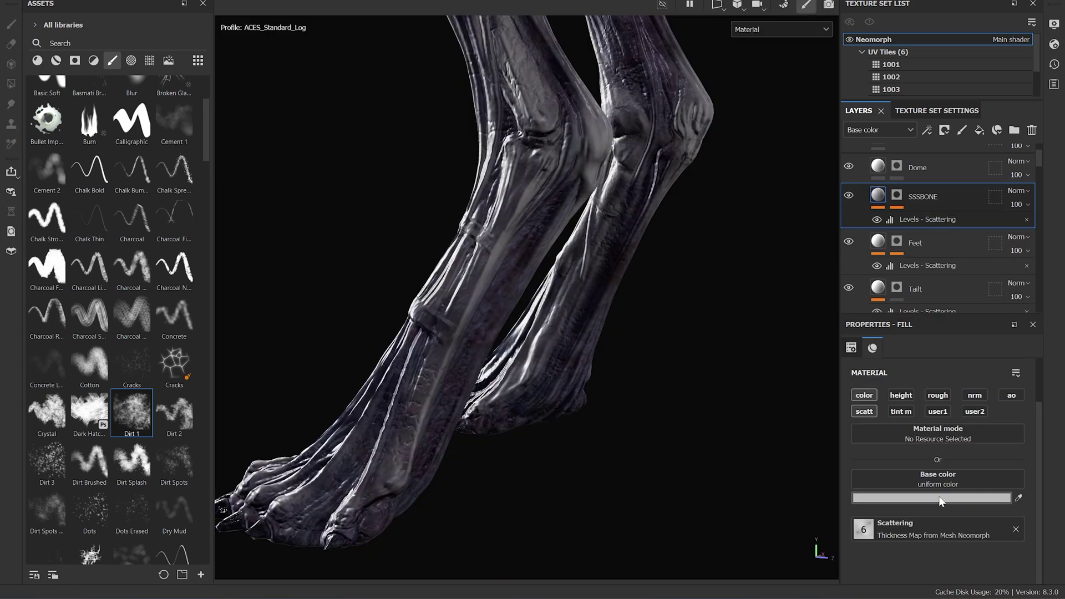
left_click(888, 498)
left_click(864, 435)
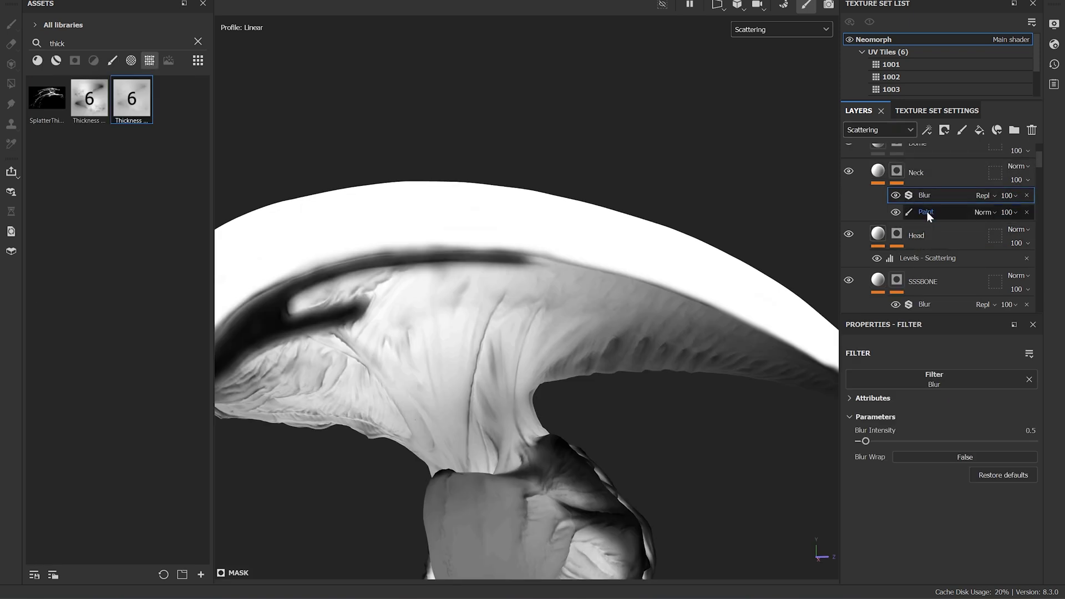
Darken a band across the horn and add a Curvature-driven Curve fill at opacity 8.
left_click(927, 211)
left_click_drag(610, 314, 440, 304)
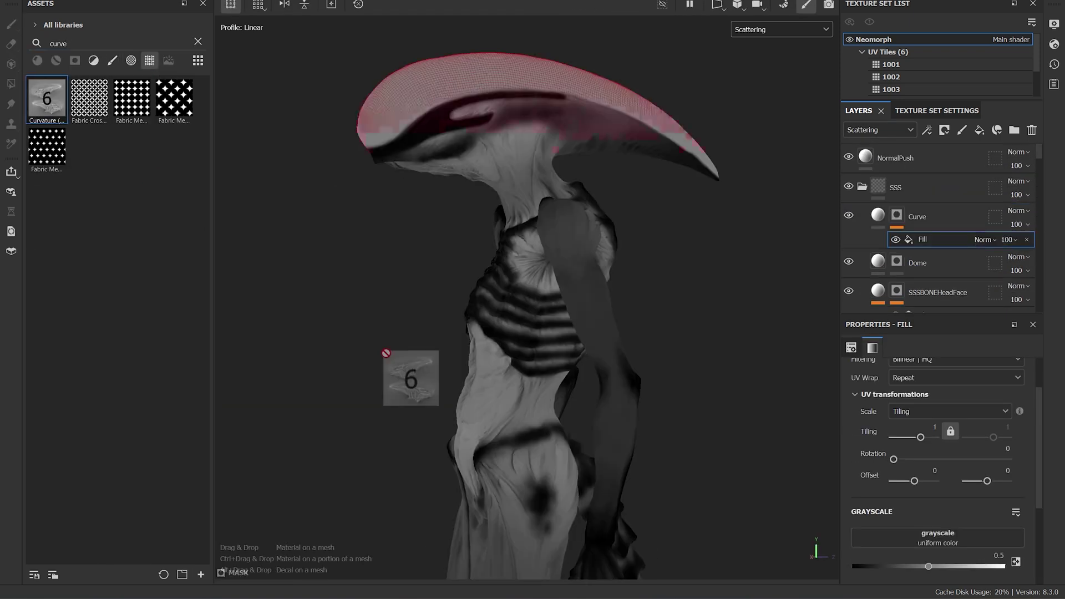
left_click_drag(47, 99, 944, 533)
left_click_drag(547, 236, 619, 251, "alt")
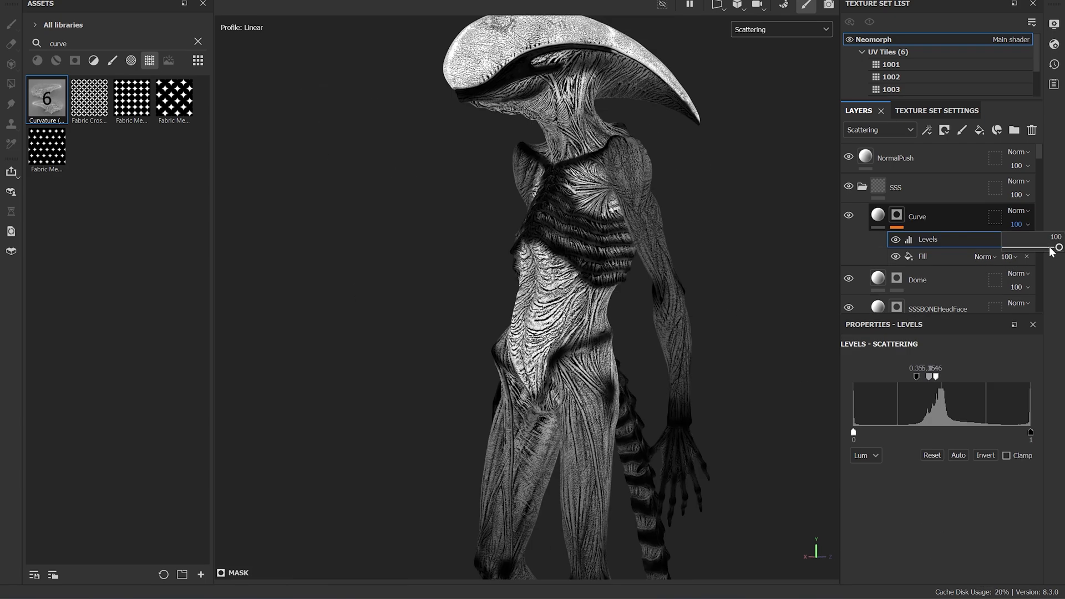
mouse_move(1016, 248)
left_mouse_down()
mouse_move(1028, 247)
mouse_move(1011, 253)
left_mouse_up()
scroll(554, 310, "up", 5)
left_click_drag(555, 311, 604, 373, "alt")
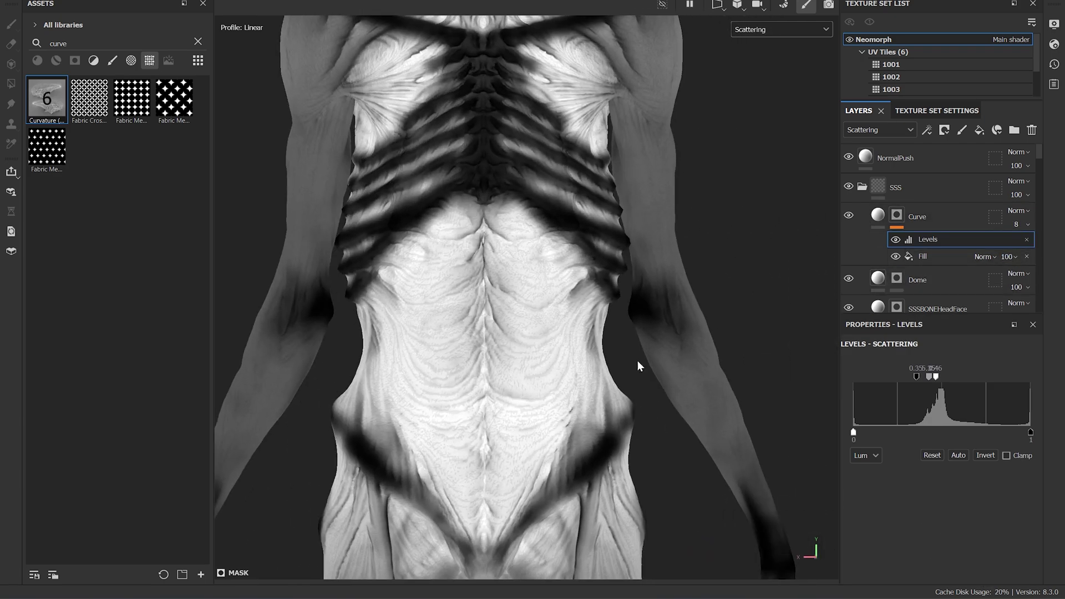
scroll(599, 338, "up", 3)
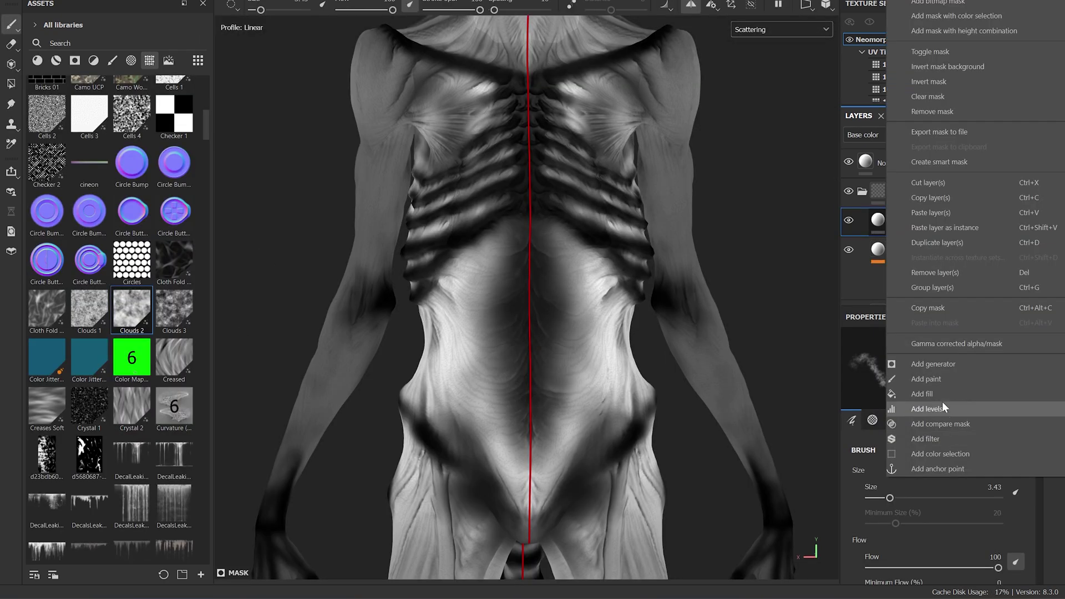
Anchor a fill's grayscale to the FlakesDetailLight mask with a Subtract blend.
left_click(942, 404)
left_click(974, 249)
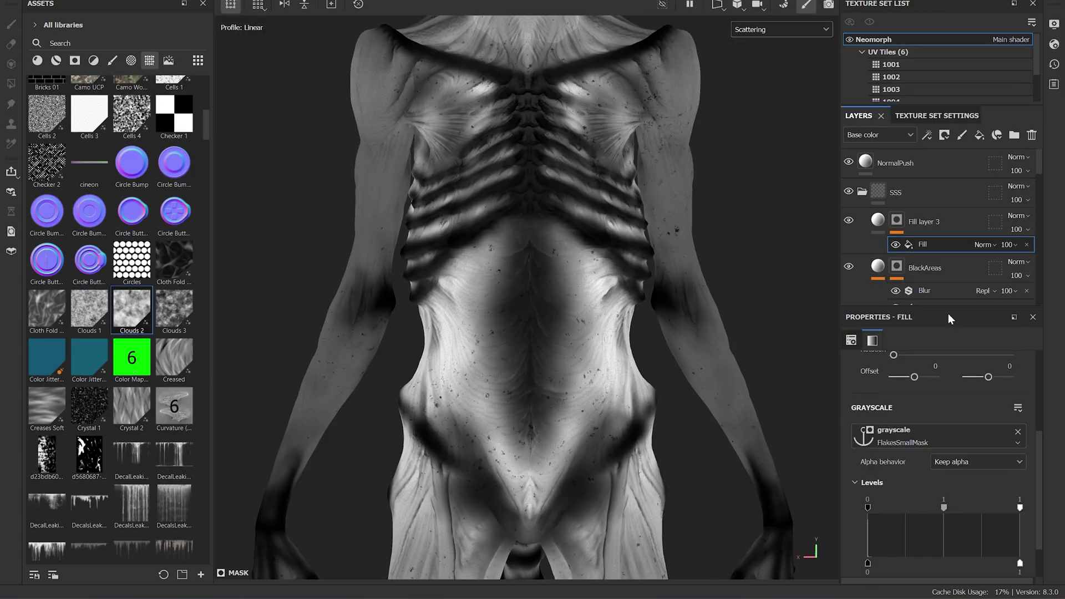
right_click(948, 314)
left_click(941, 439)
left_click(974, 249)
left_click(944, 301)
left_click(985, 245)
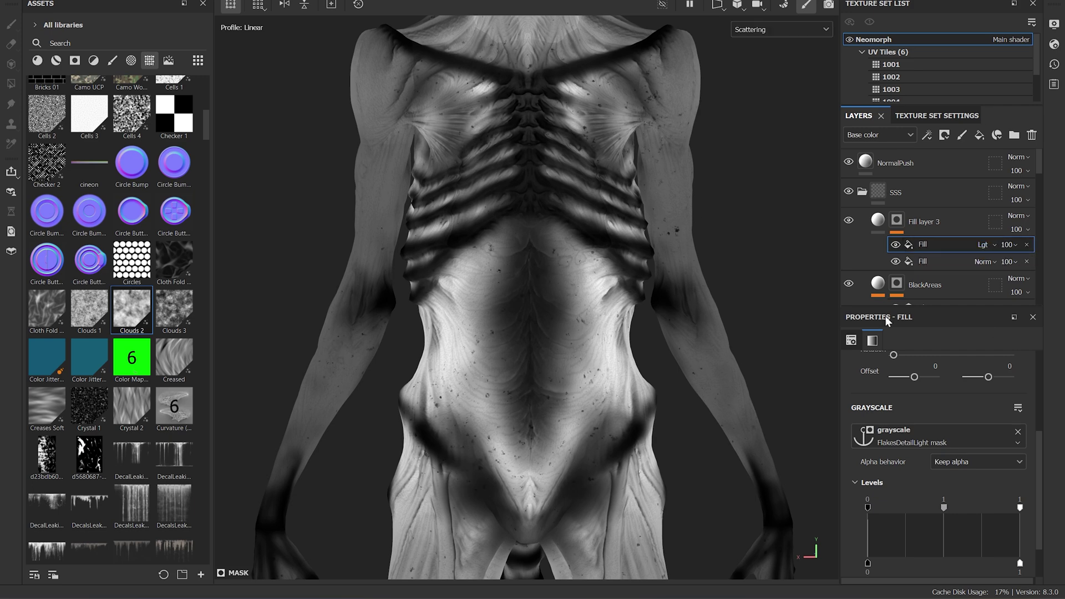
Add a third fill to Fill layer 3 using the FlakesDetail mask, blended as Linear Dodge.
right_click(885, 309)
left_click(944, 413)
left_click(992, 434)
left_click(957, 288)
left_click(984, 244)
scroll(697, 329, "down", 5)
left_click_drag(698, 329, 562, 341, "alt")
scroll(526, 239, "up", 5)
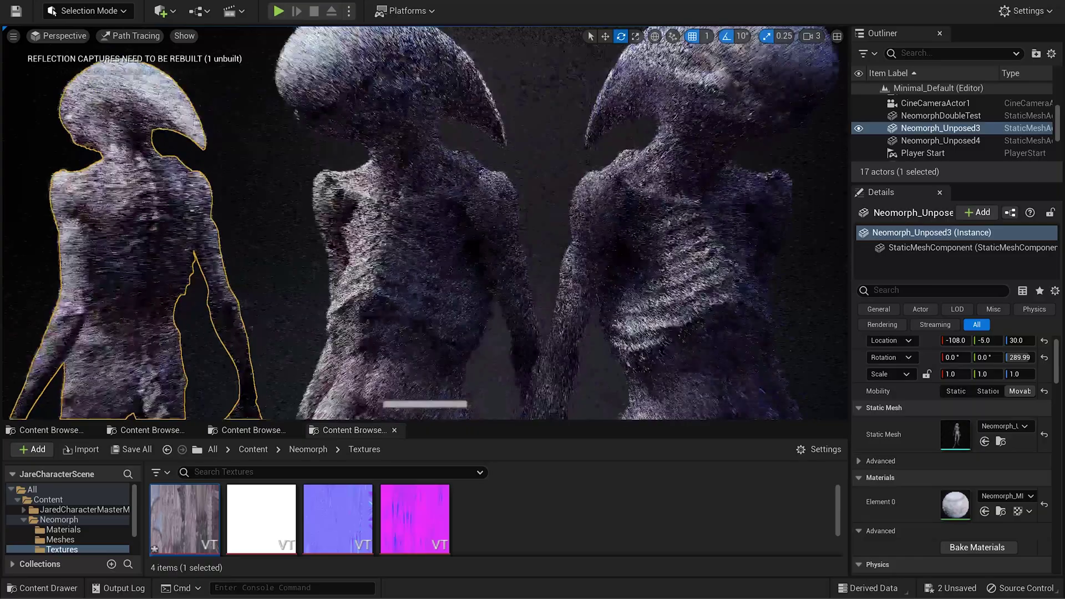
scroll(445, 240, "up", 5)
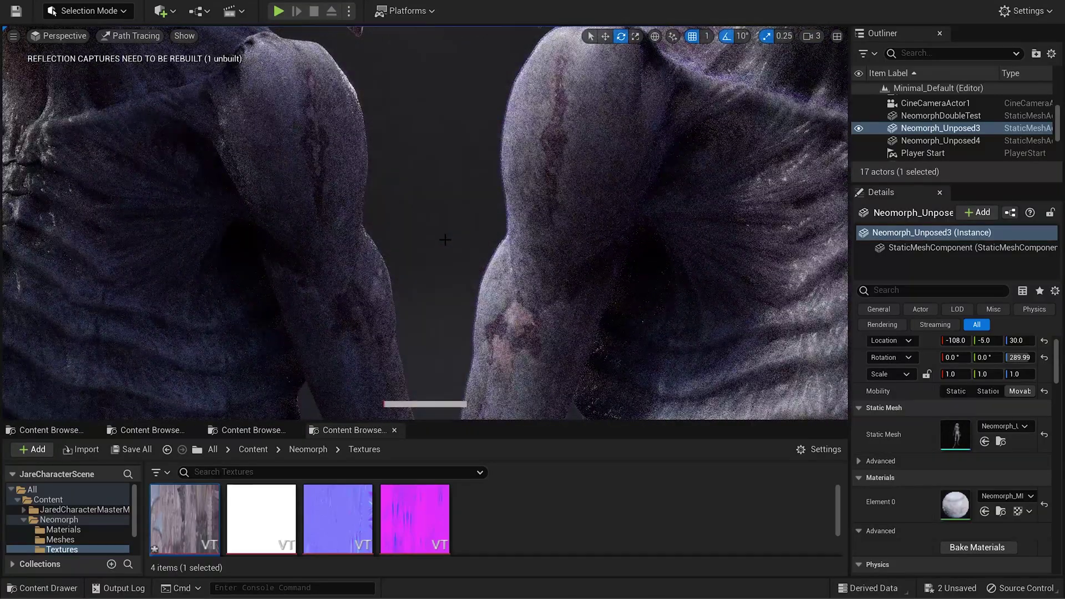
scroll(446, 240, "up", 8)
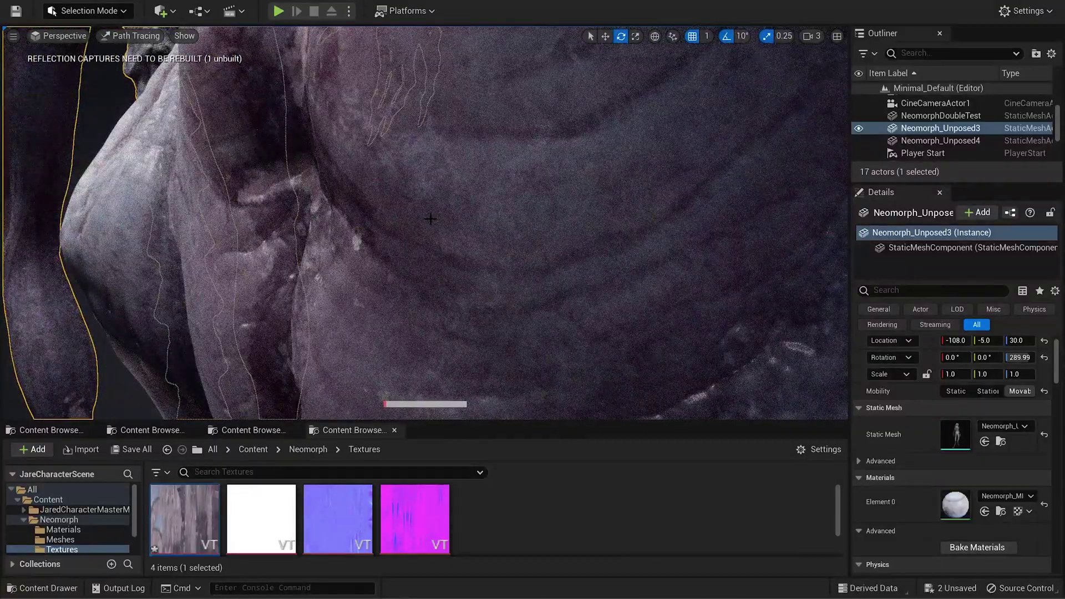
scroll(392, 185, "down", 5)
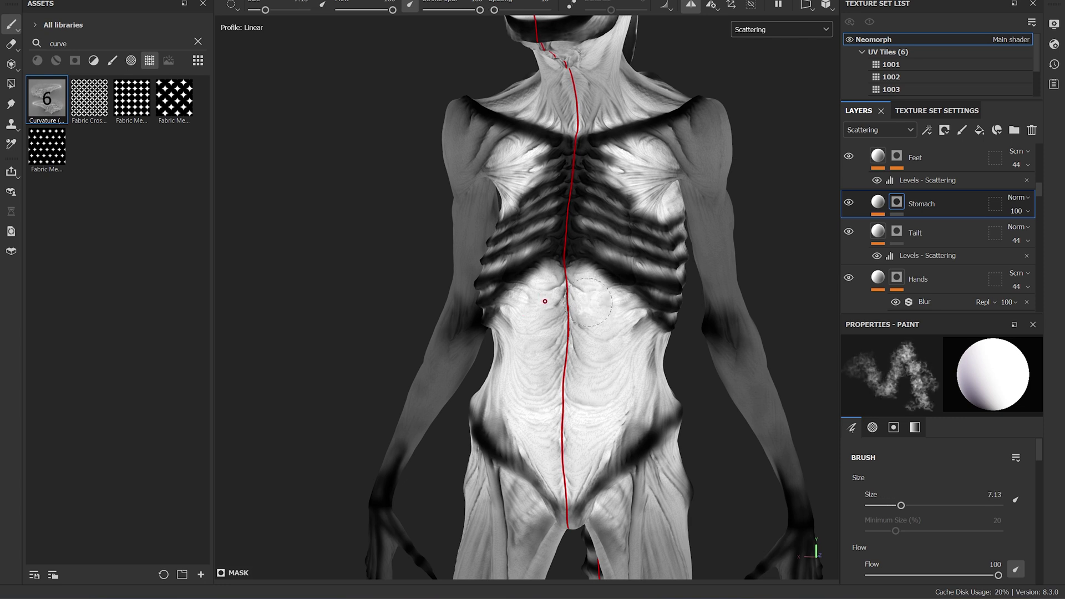
Paint mirrored light strokes down the stomach and raise its Blur intensity to 3.12.
mouse_move(589, 311)
left_mouse_down()
mouse_move(588, 393)
mouse_move(575, 414)
mouse_move(595, 339)
mouse_move(584, 405)
mouse_move(582, 315)
mouse_move(580, 411)
left_mouse_up()
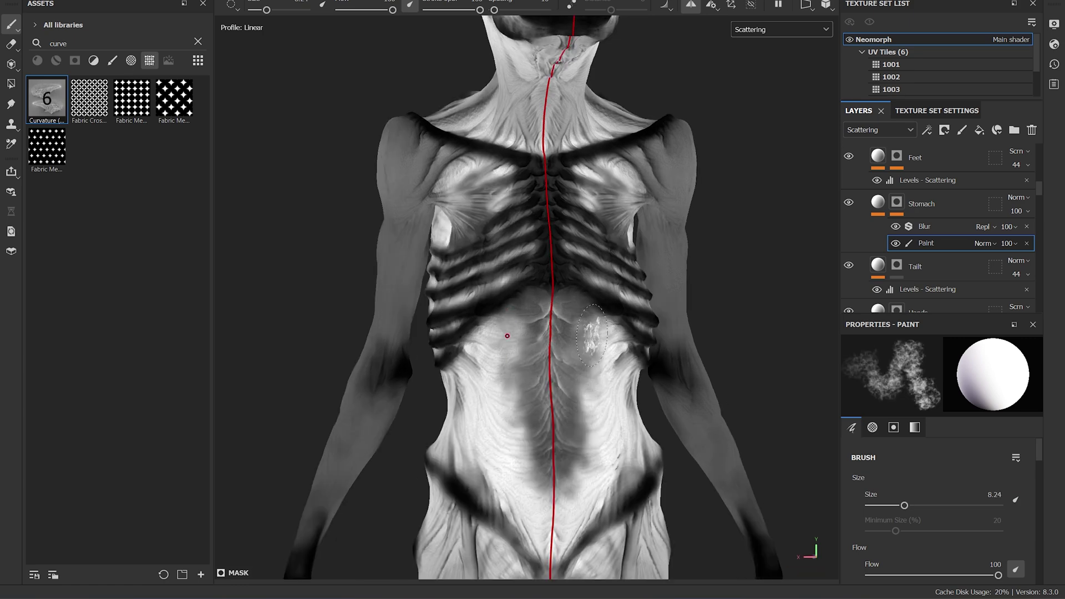
left_click_drag(503, 355, 514, 444)
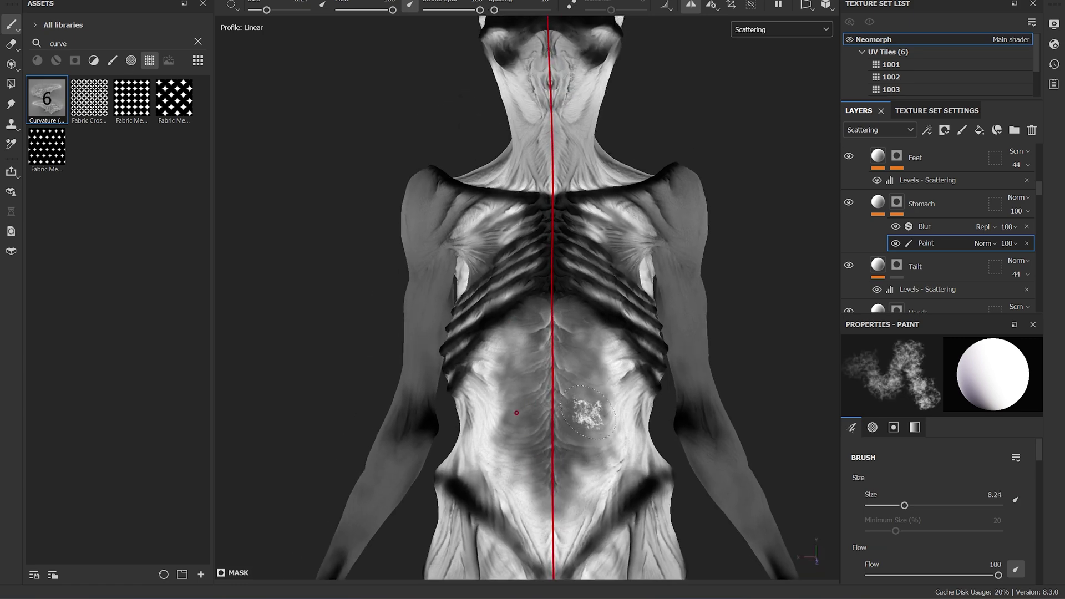
left_click(924, 226)
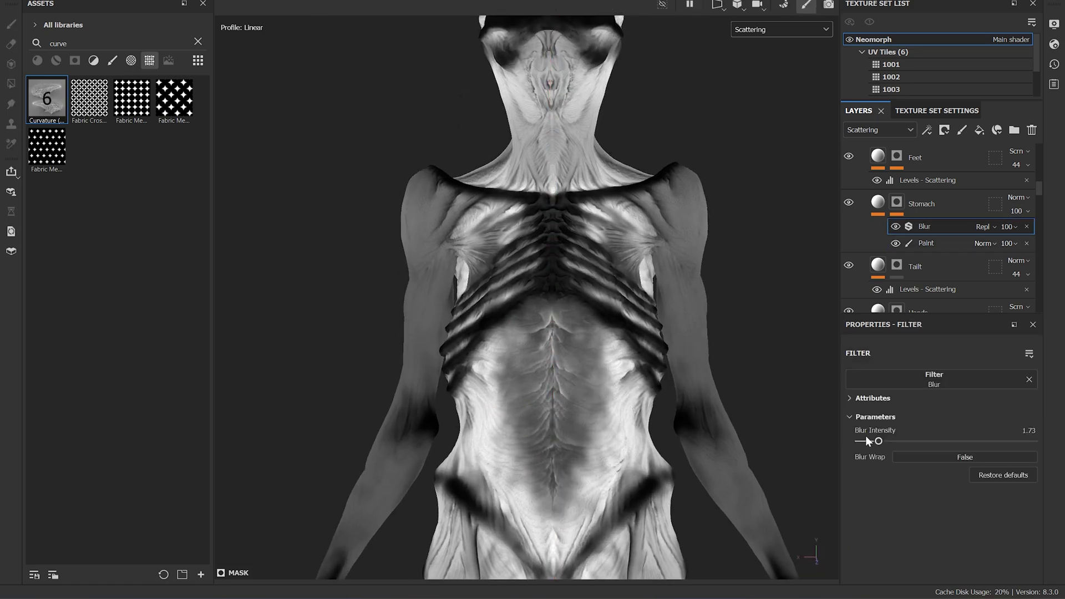
left_click_drag(871, 442, 903, 442)
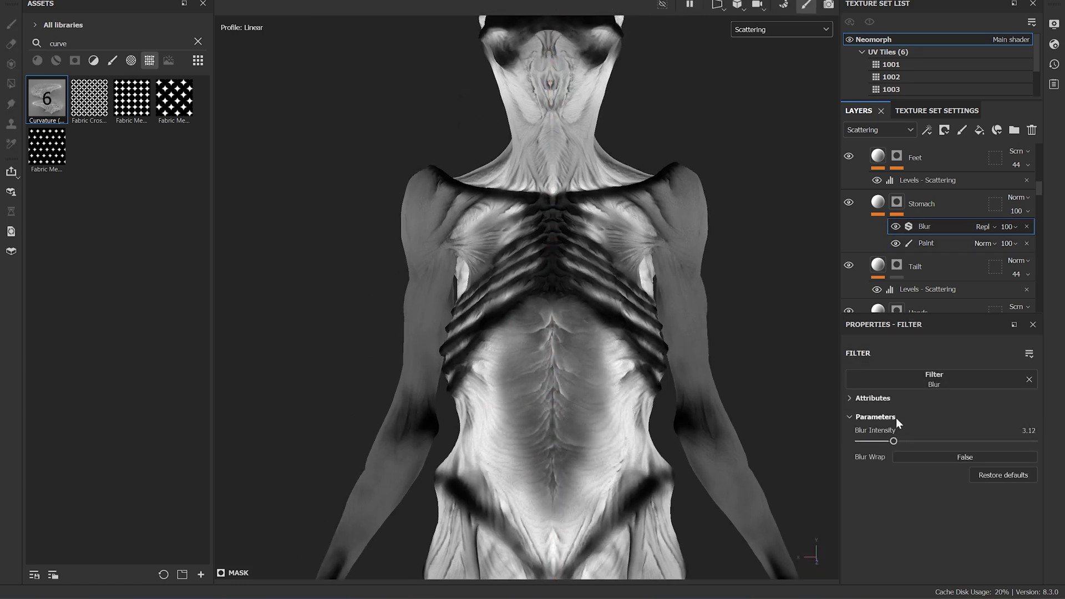
left_click(926, 243)
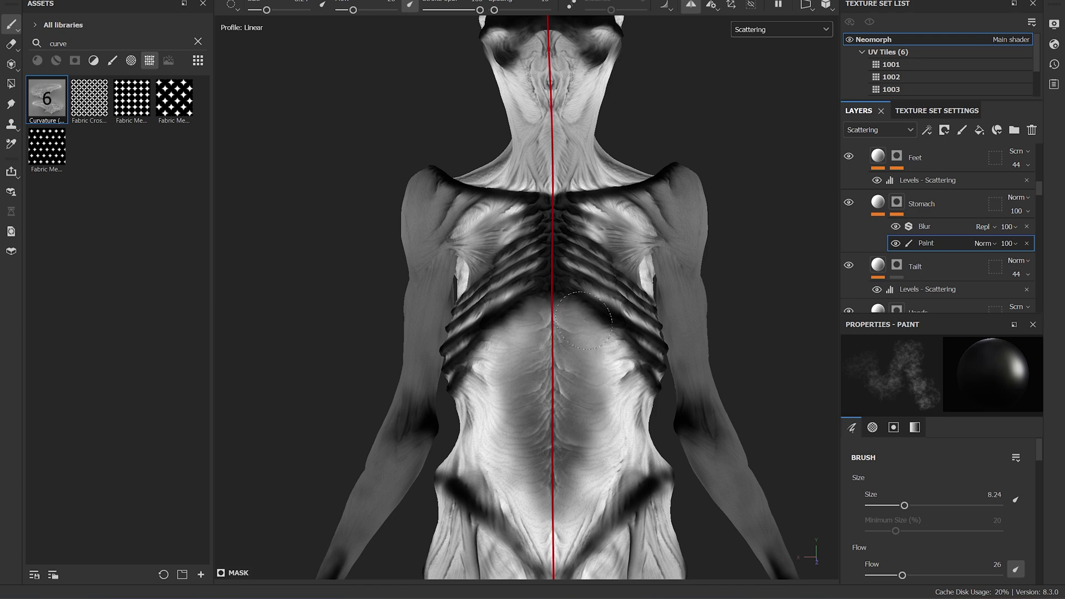
Review the stomach from a tilted view, then reimport the updated texture.
left_click_drag(609, 345, 600, 351, "alt")
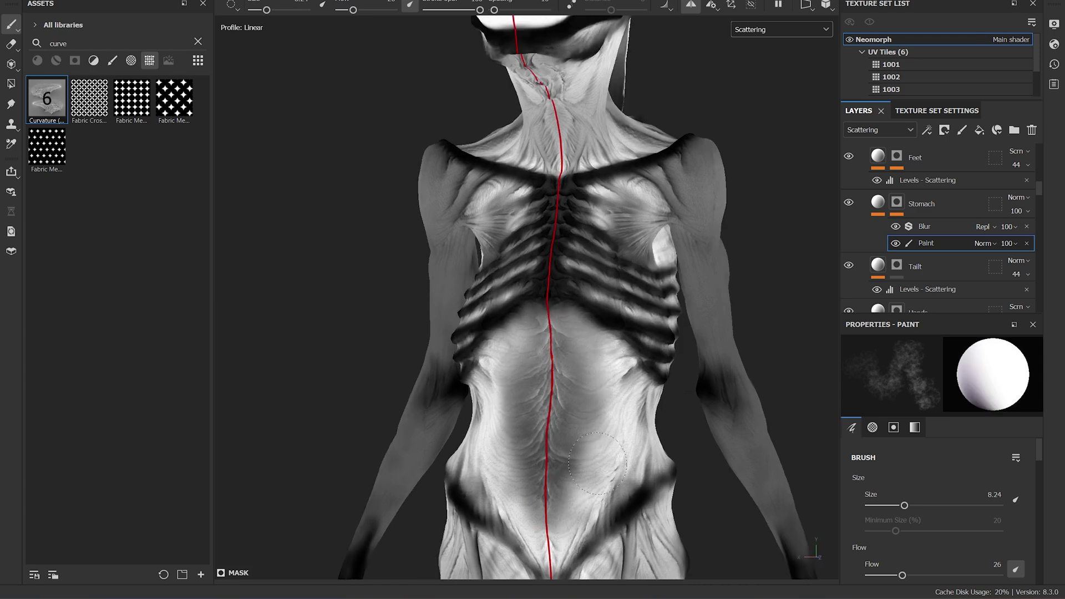
left_click_drag(504, 351, 527, 351, "alt")
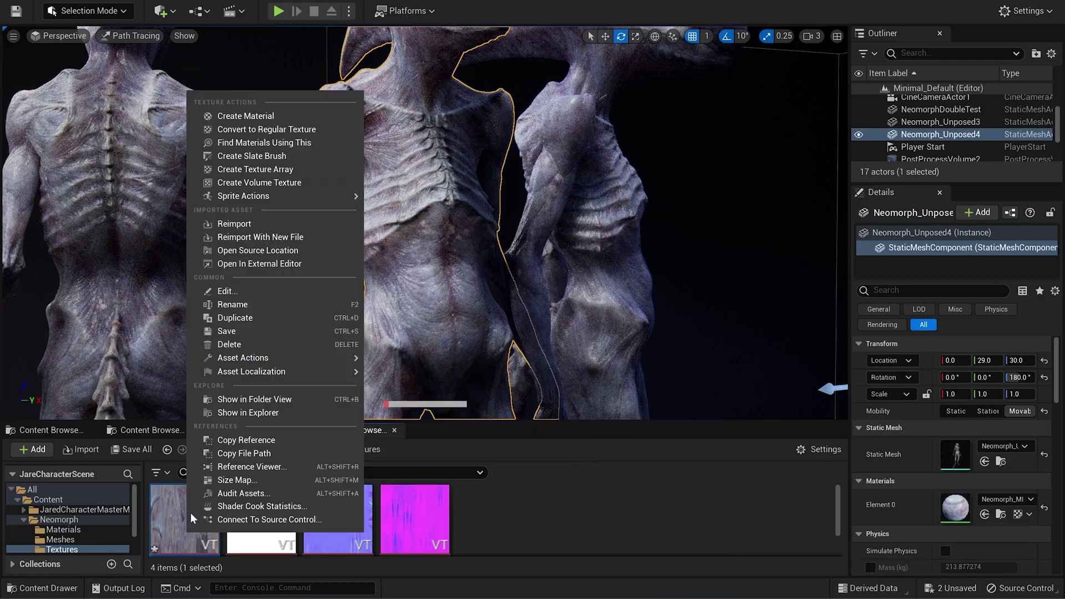
left_click(233, 221)
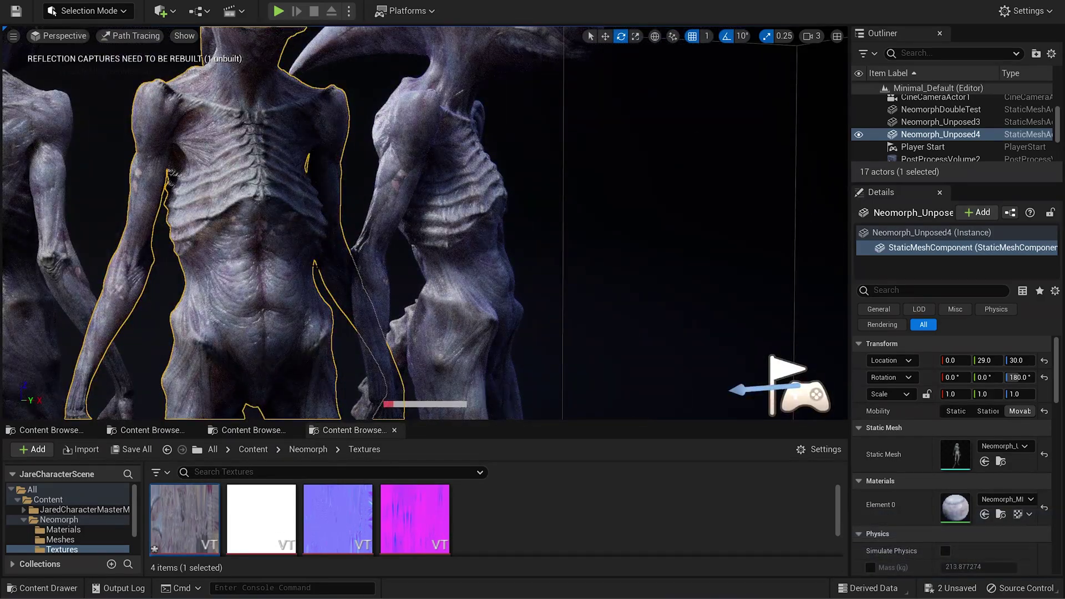
Swing the view to the creatures' backs and darken the scattering over the upper back.
right_click_drag(355, 238, 279, 269)
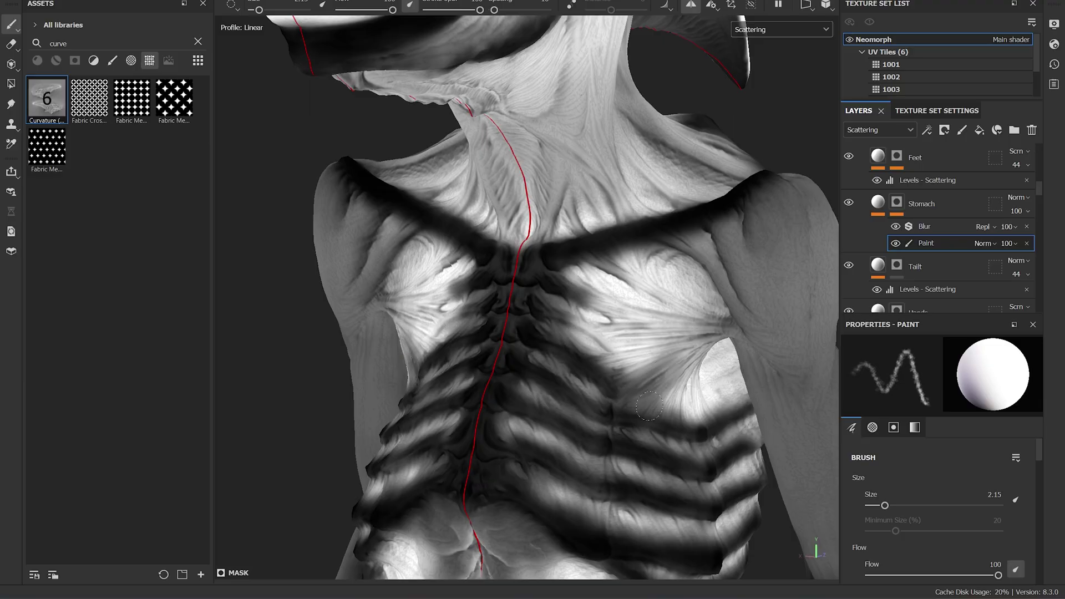
mouse_move(622, 371)
left_mouse_down()
mouse_move(638, 355)
mouse_move(616, 333)
mouse_move(648, 333)
left_mouse_up()
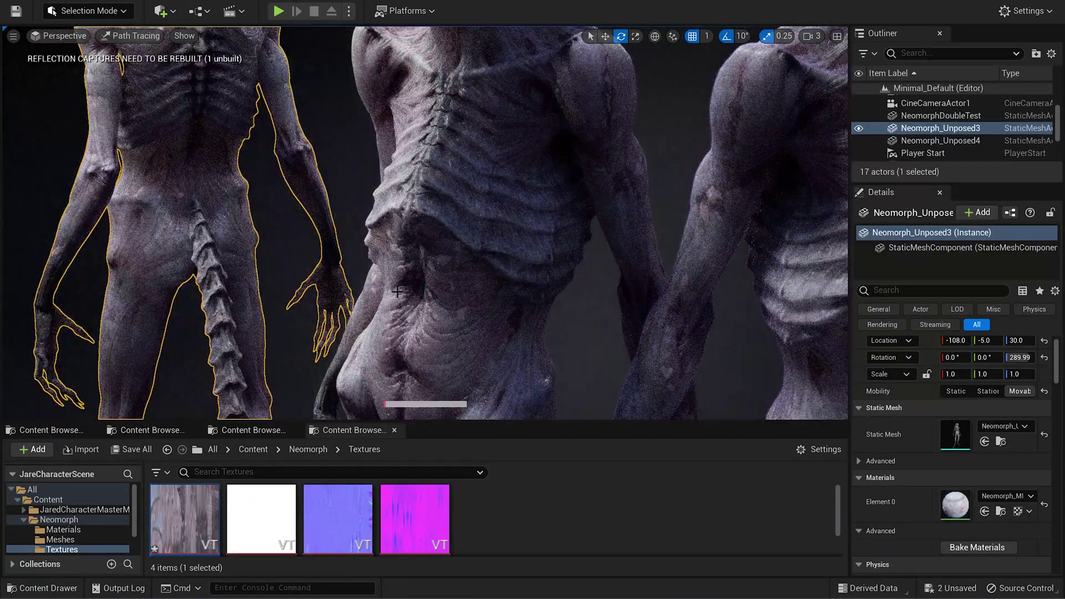
scroll(477, 336, "down", 5)
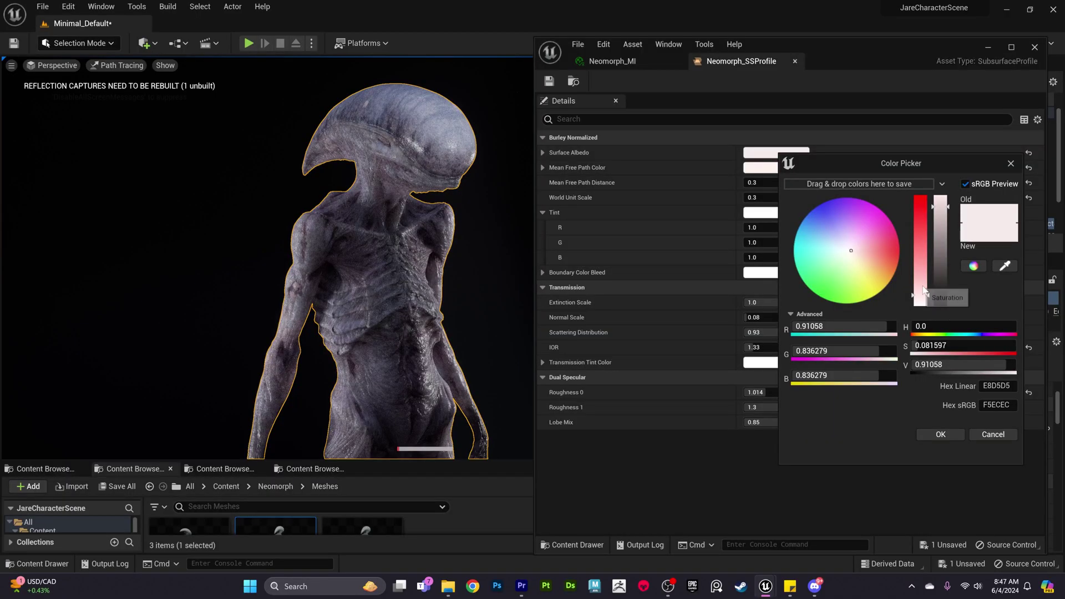
Try paler and light-blue scattering colours, then discard them to keep the original colour.
left_click(923, 258)
left_click_drag(924, 257, 924, 284)
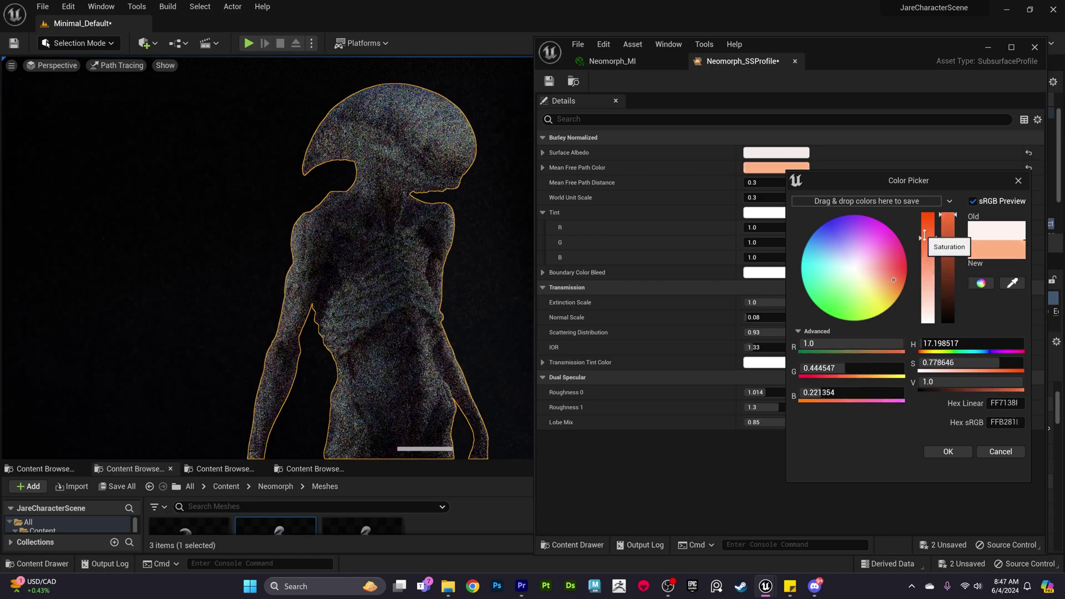
mouse_move(924, 235)
left_mouse_down()
mouse_move(925, 248)
mouse_move(841, 261)
left_mouse_up()
left_click_drag(926, 273, 927, 292)
key("Escape")
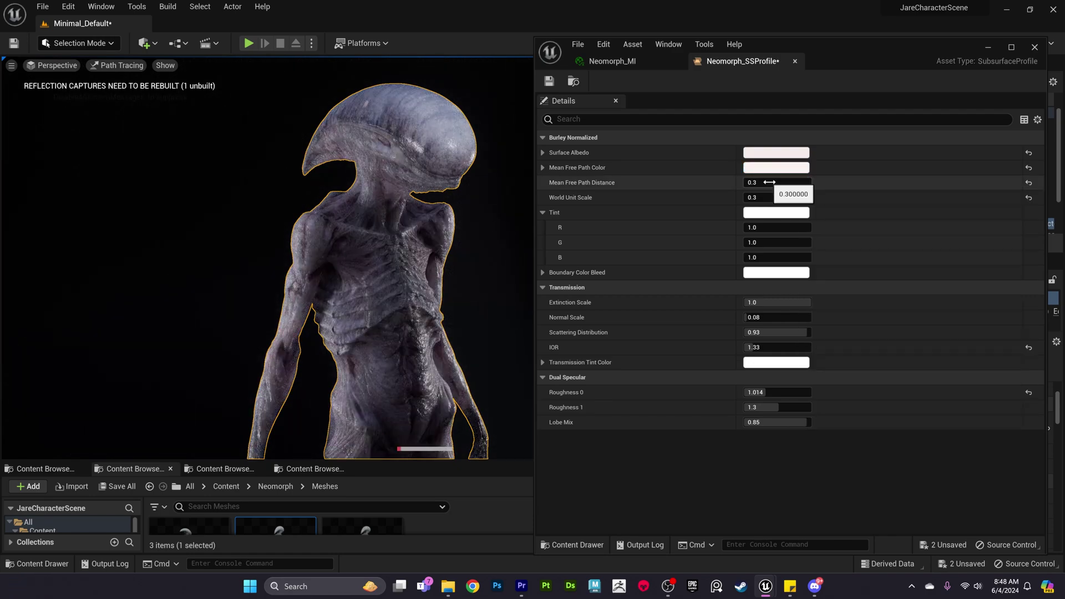
Set Mean Free Path Distance to 0.35 and review the torso, hips and legs.
left_click(777, 183)
key("Return")
type("0.35")
key("Return")
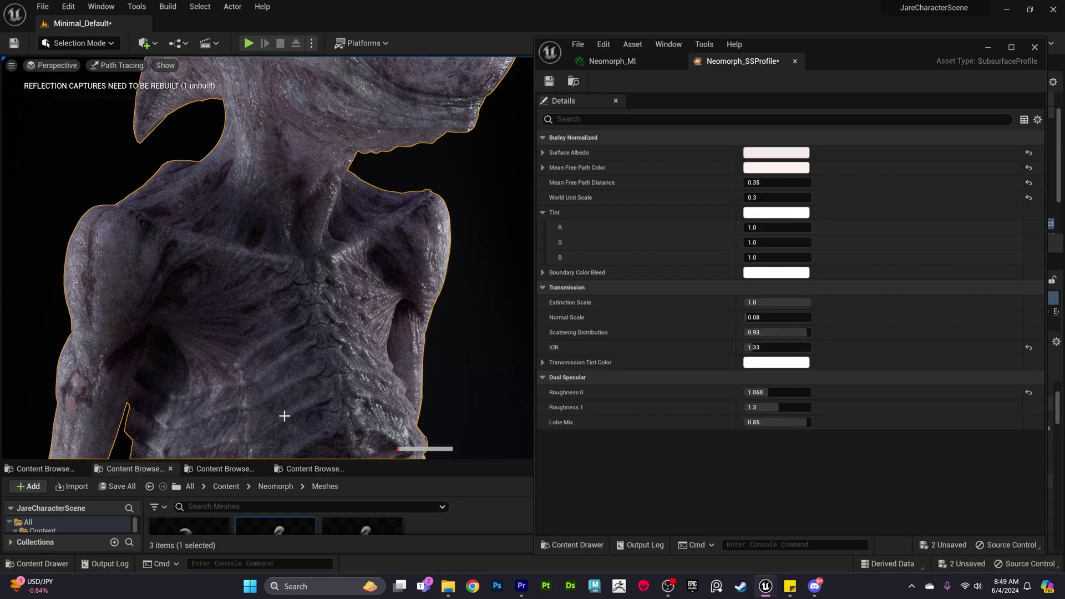
mouse_move(284, 416)
right_mouse_down()
mouse_move(271, 461)
mouse_move(285, 416)
right_mouse_up()
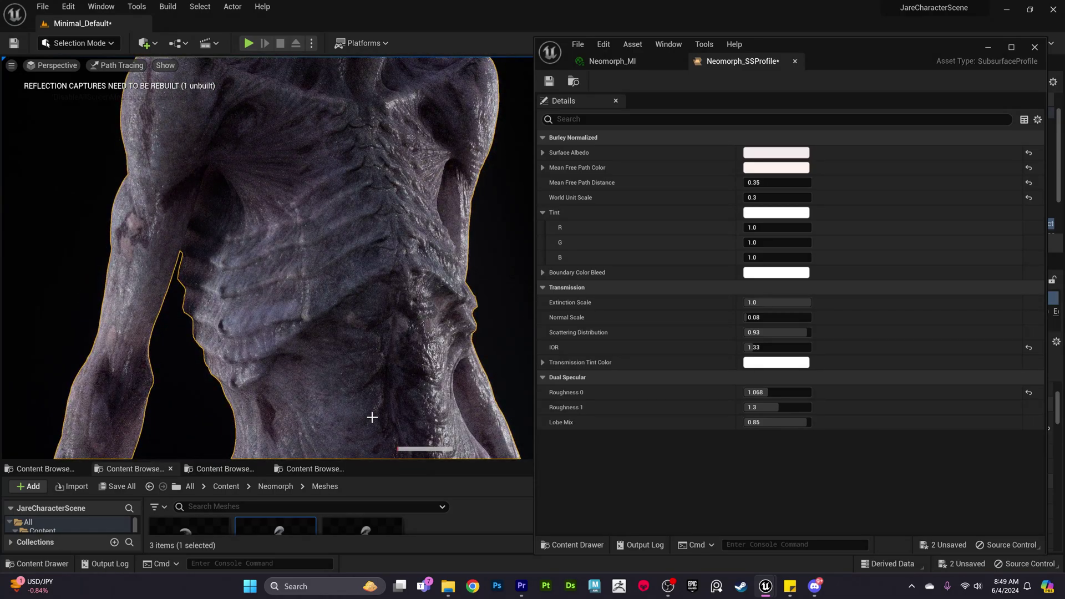
mouse_move(372, 418)
right_mouse_down()
mouse_move(370, 461)
mouse_move(365, 417)
right_mouse_up()
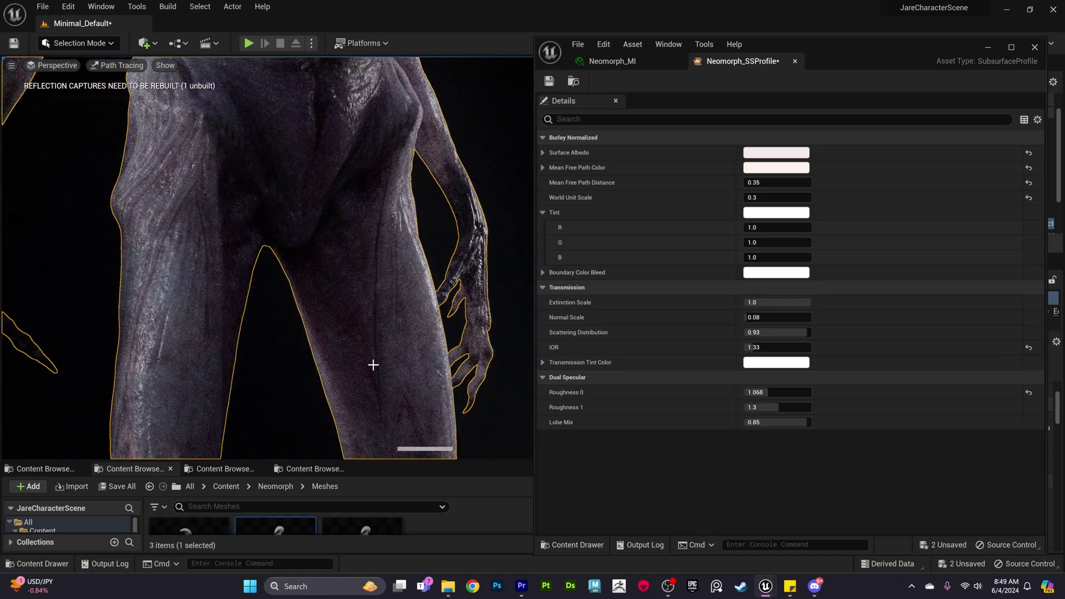
scroll(374, 365, "down", 4)
left_click(474, 286)
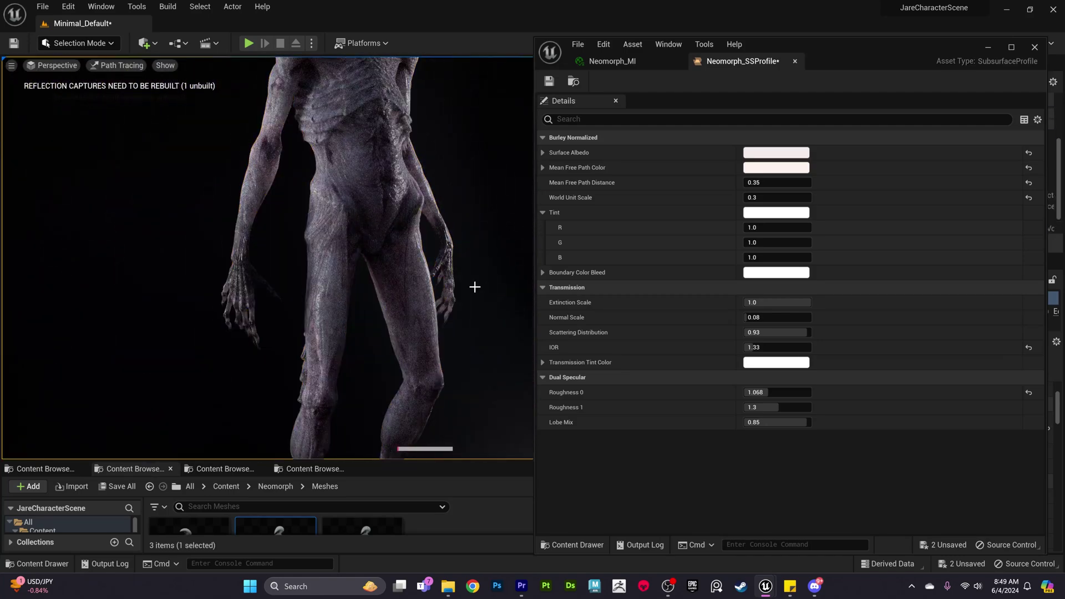
scroll(494, 232, "down", 5)
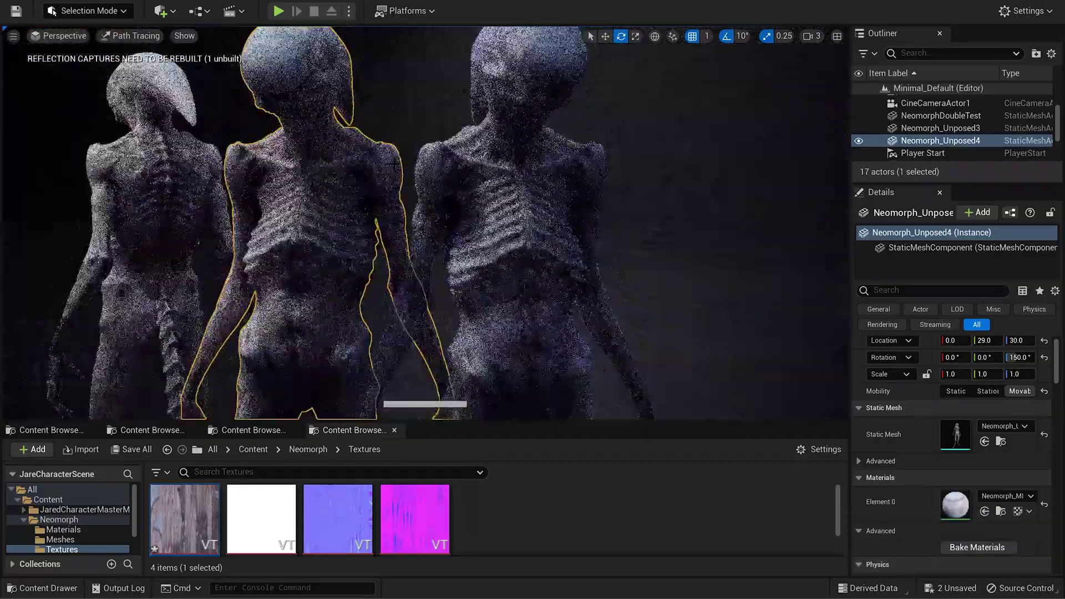
Rotate RectLight3 by about -10 degrees and set its intensity to 7.
scroll(398, 303, "up", 5)
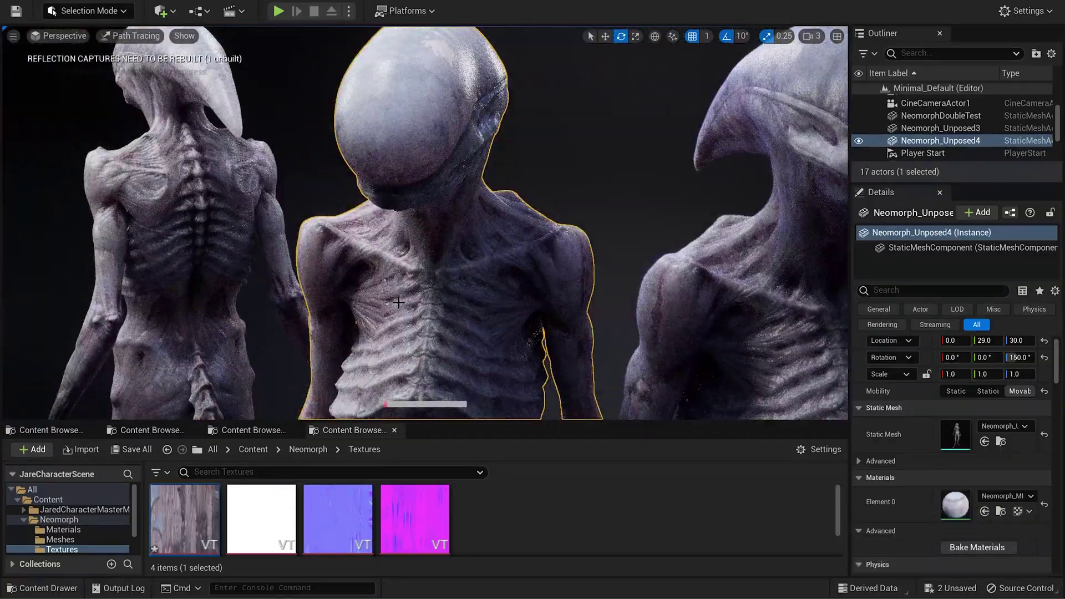
scroll(398, 315, "down", 5)
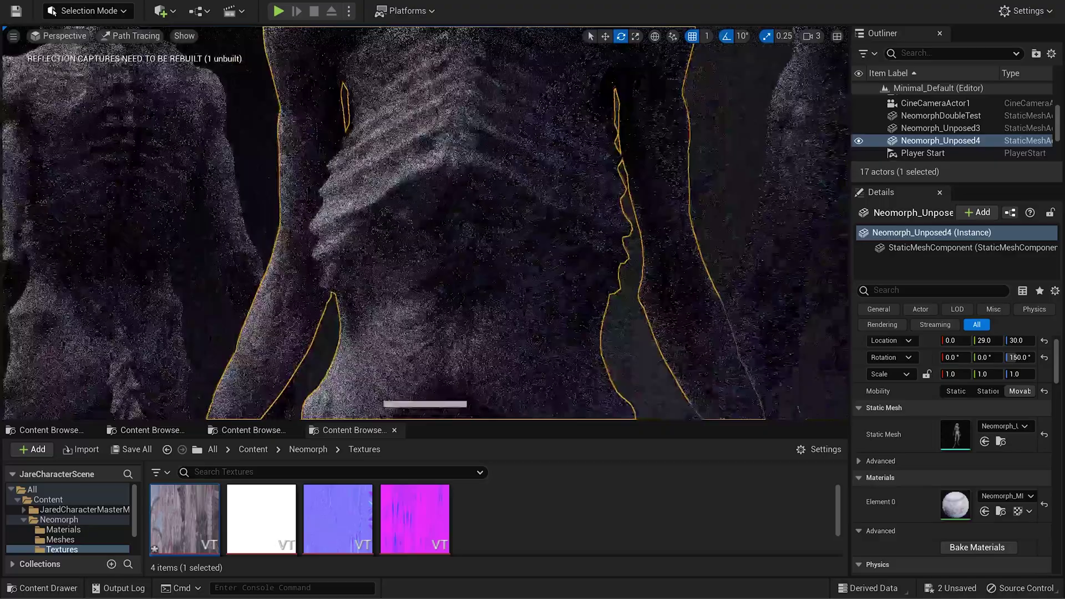
scroll(399, 303, "down", 5)
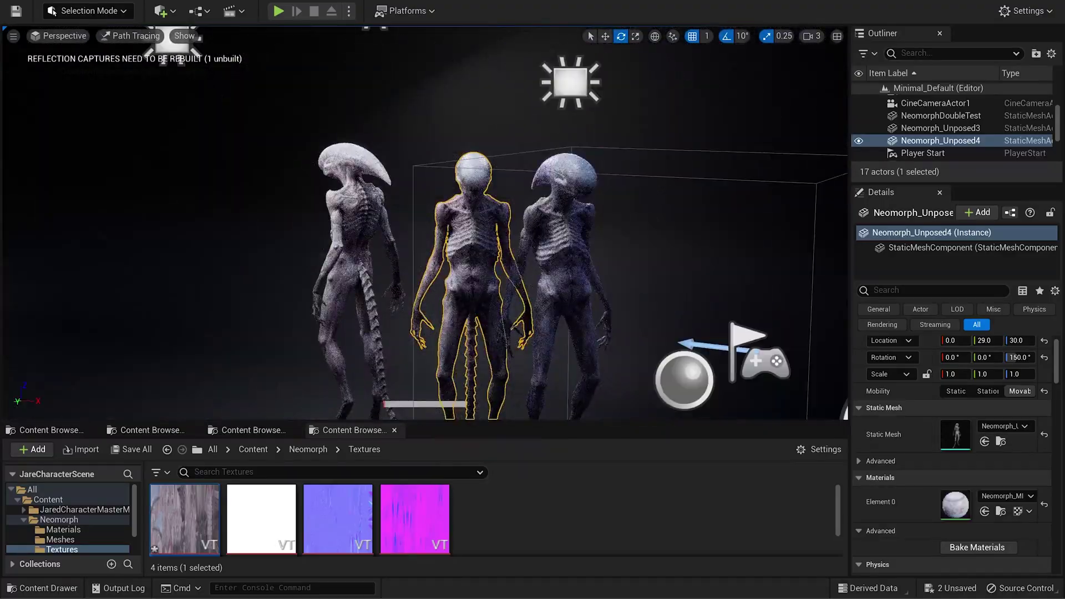
left_click(273, 241)
left_click_drag(275, 194, 283, 200)
scroll(426, 222, "up", 5)
scroll(425, 222, "down", 5)
key("w")
left_click(979, 425)
type("7")
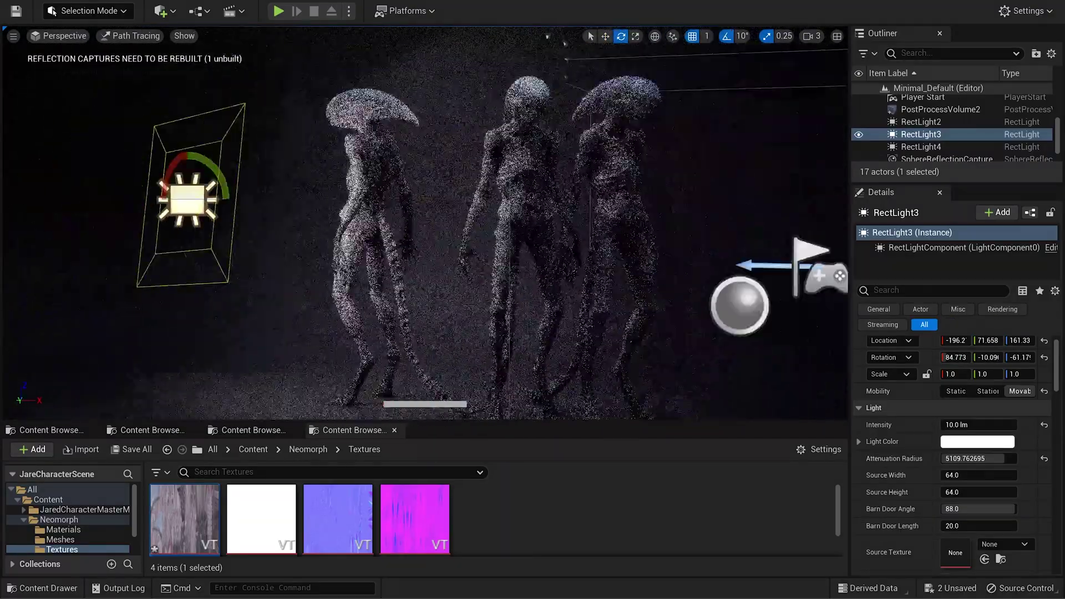
key("Return")
Select the middle creature, Neomorph_Unposed4, for repositioning.
scroll(383, 278, "up", 5)
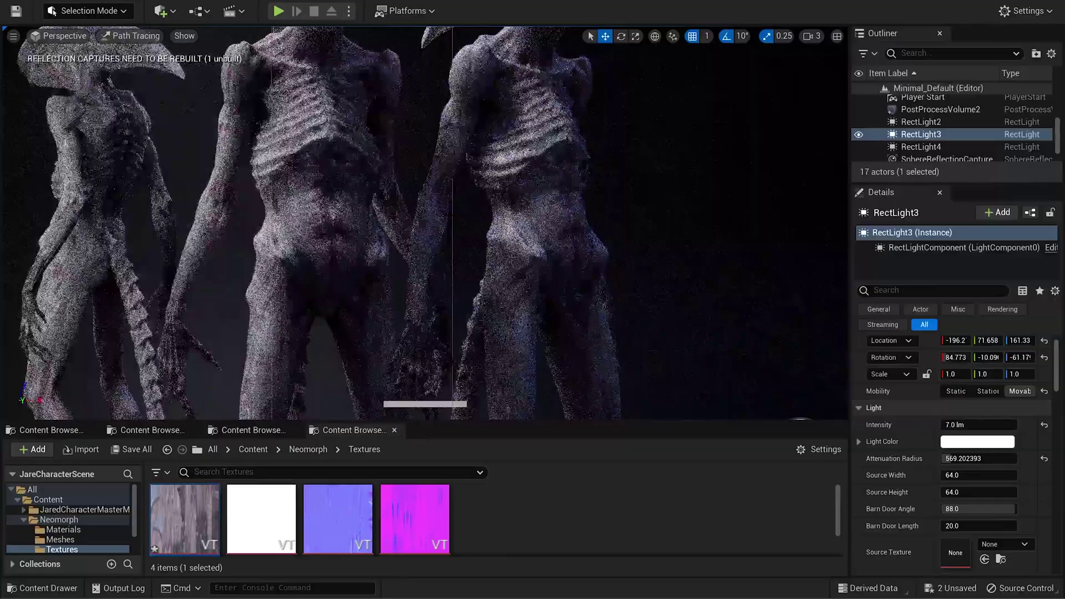
scroll(384, 277, "down", 5)
left_click(384, 278)
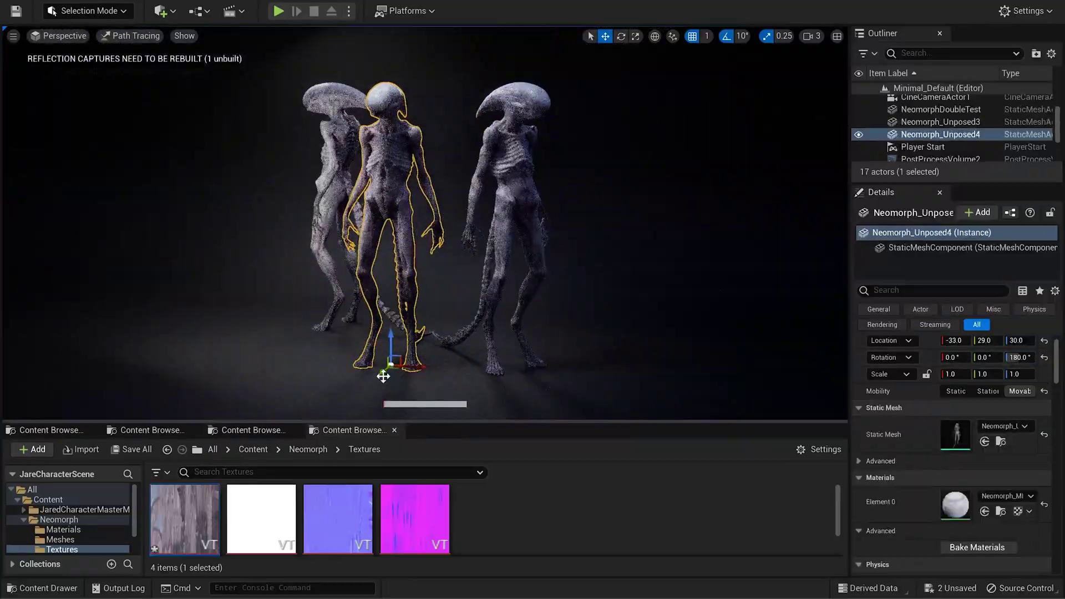
scroll(384, 377, "up", 5)
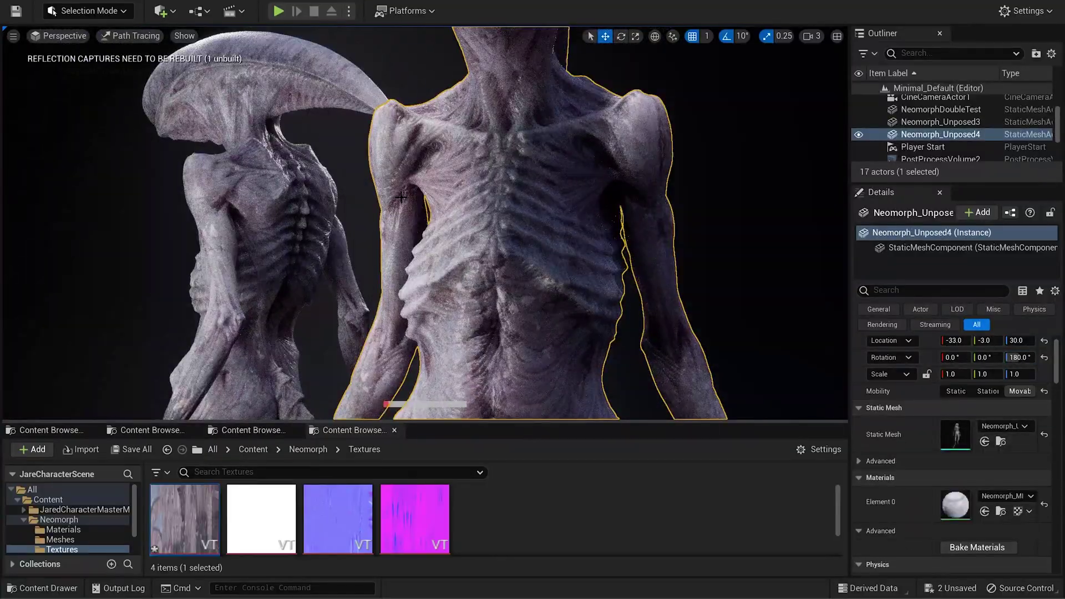
scroll(431, 194, "down", 8)
scroll(348, 377, "up", 8)
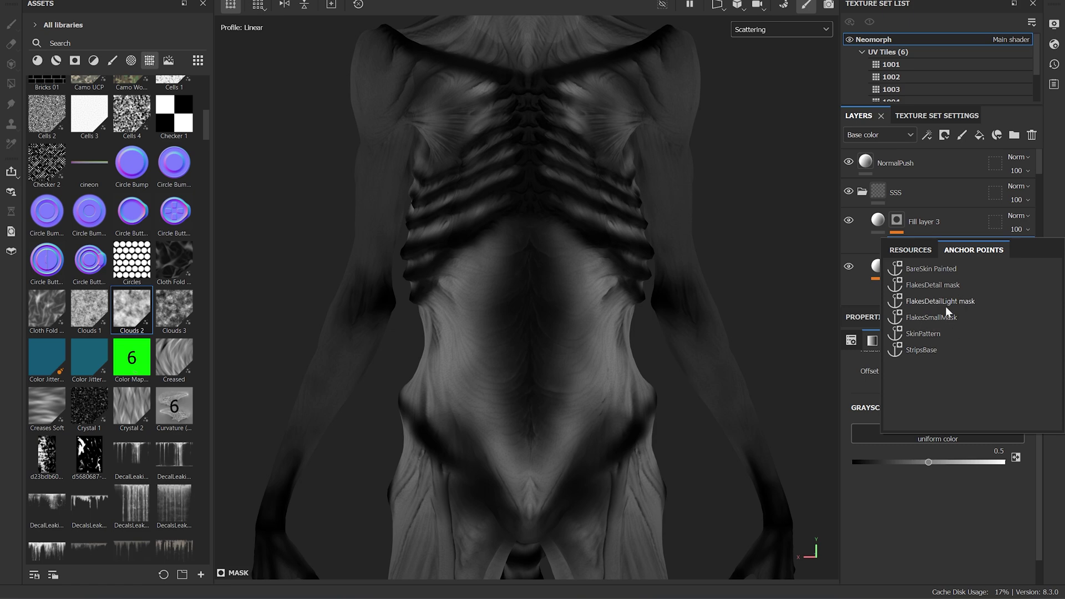
Drive Fill layer 3's fills with the FlakesSmallMask and FlakesDetailLight mask anchors.
left_click(932, 317)
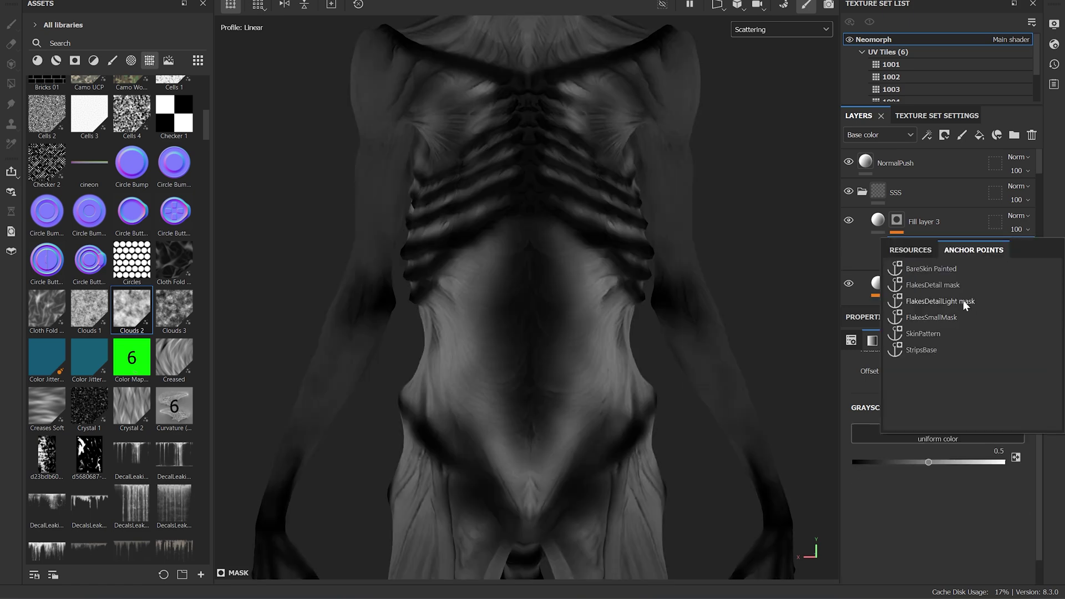
left_click(963, 300)
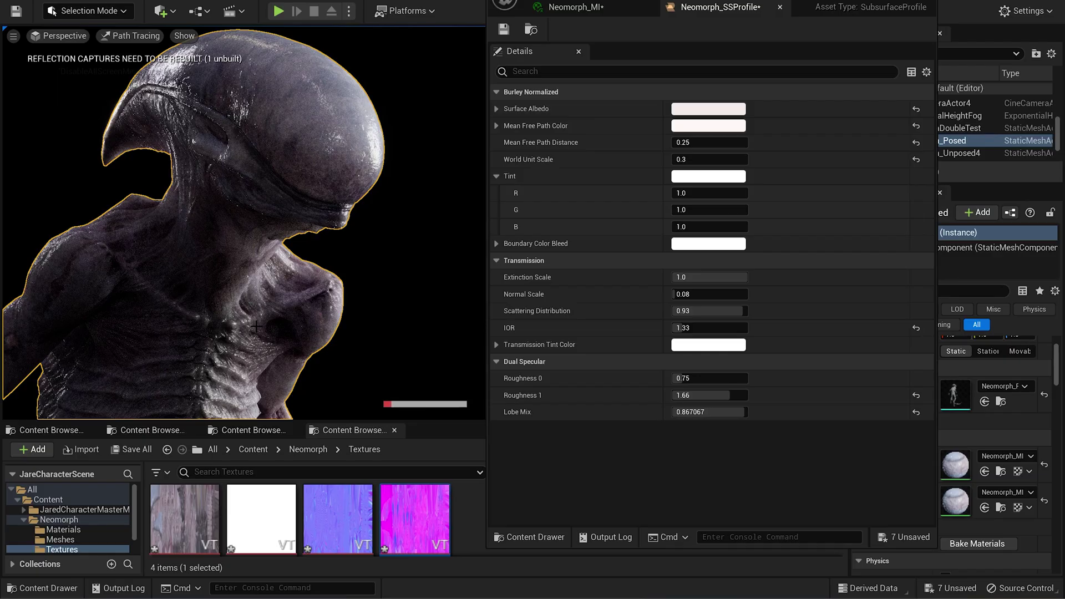
left_click_drag(256, 327, 233, 283)
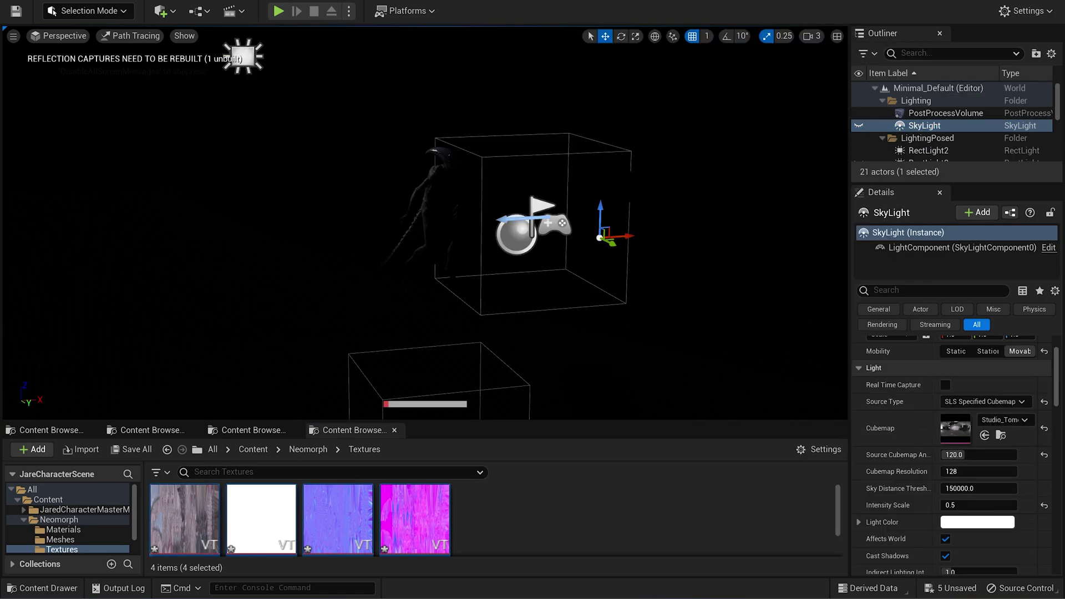
Move RectLight2 to a new spot beside the posed creature and switch to rotating it.
left_click(928, 151)
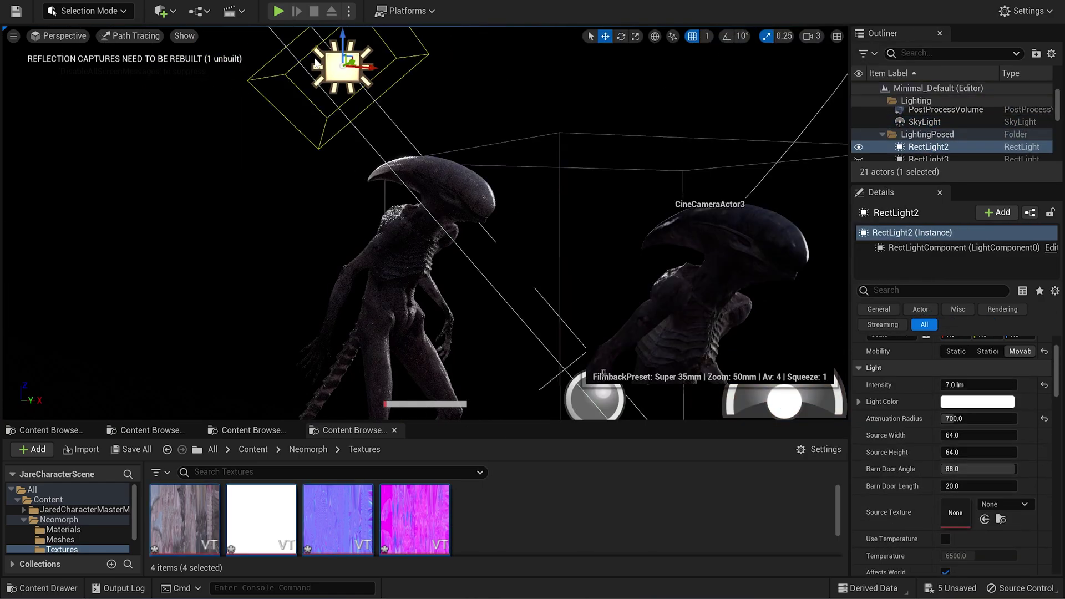
left_click_drag(424, 48, 331, 231)
key("e")
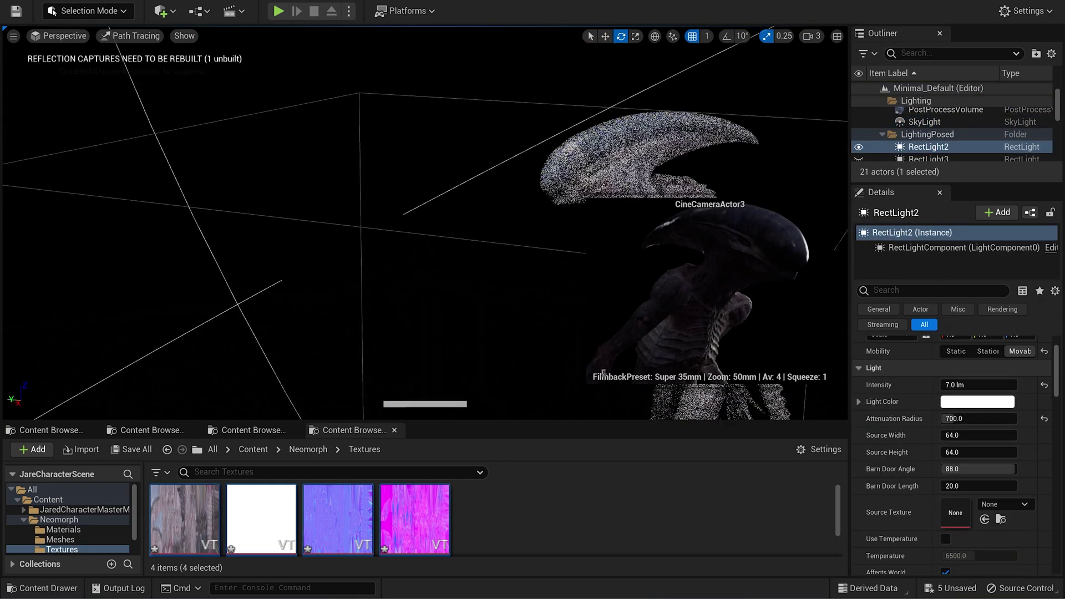
right_click_drag(330, 231, 340, 231)
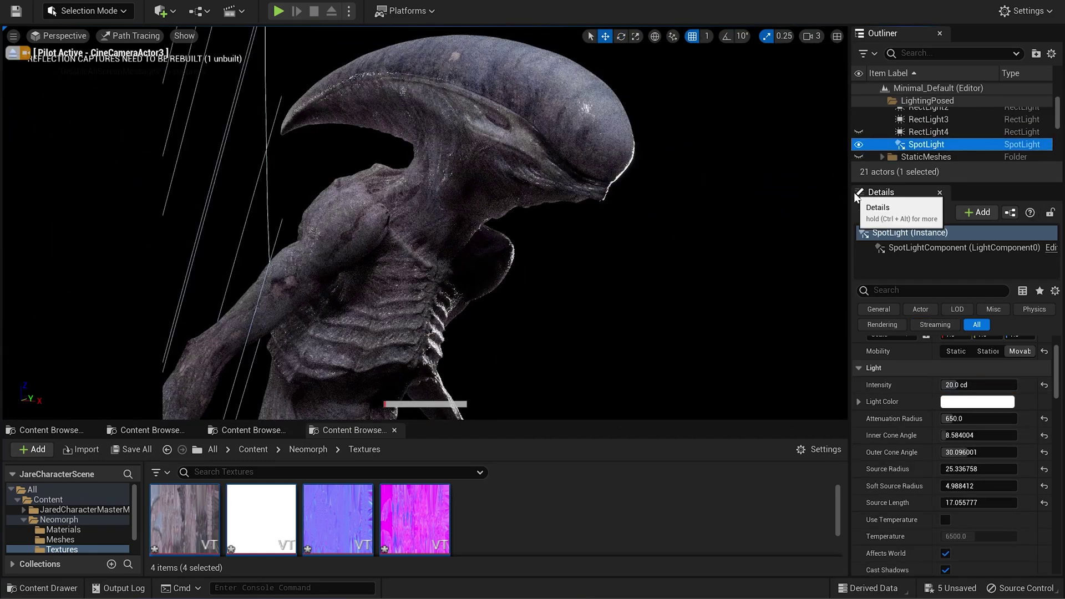
Lower the SpotLight's Attenuation Radius to 420.
left_click(946, 419)
type("420")
key("Return")
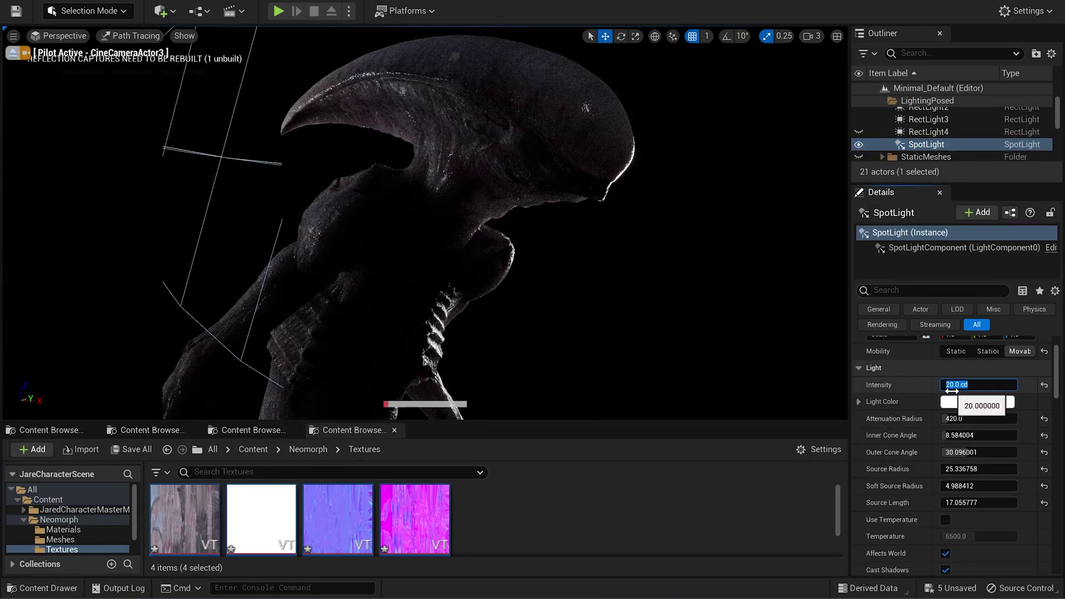